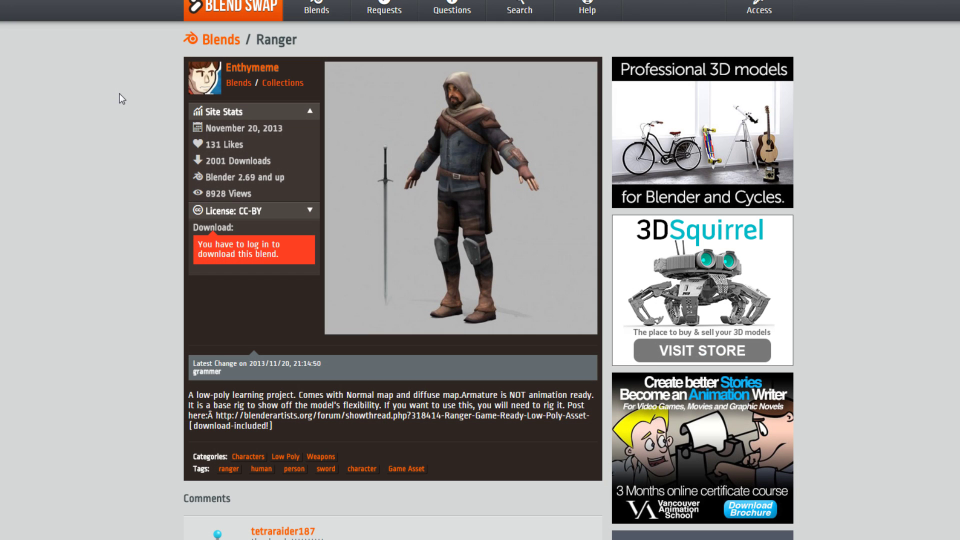
Examine the Ranger model's Blend Swap page, including its stats, description, comments and preview images
scroll(94, 93, "down", 1)
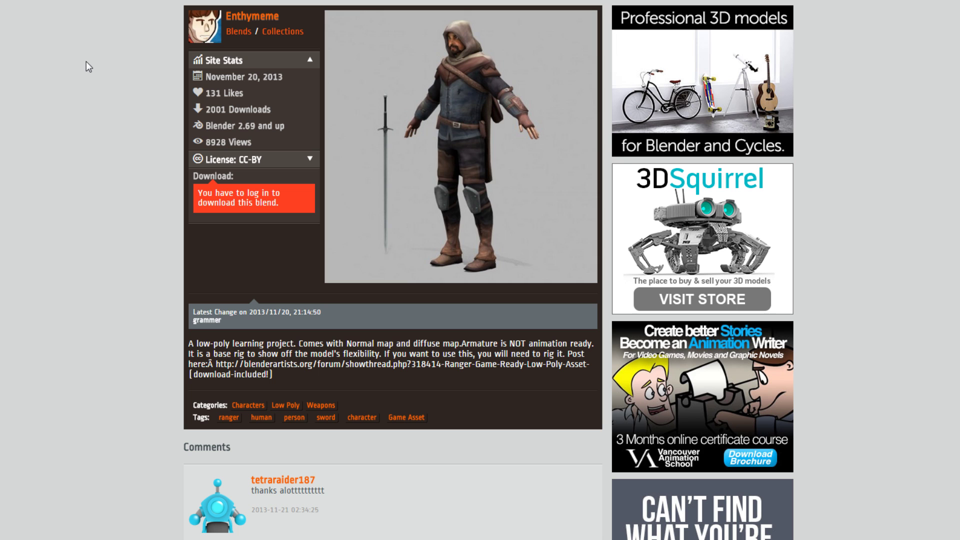
scroll(67, 85, "up", 2, "ctrl")
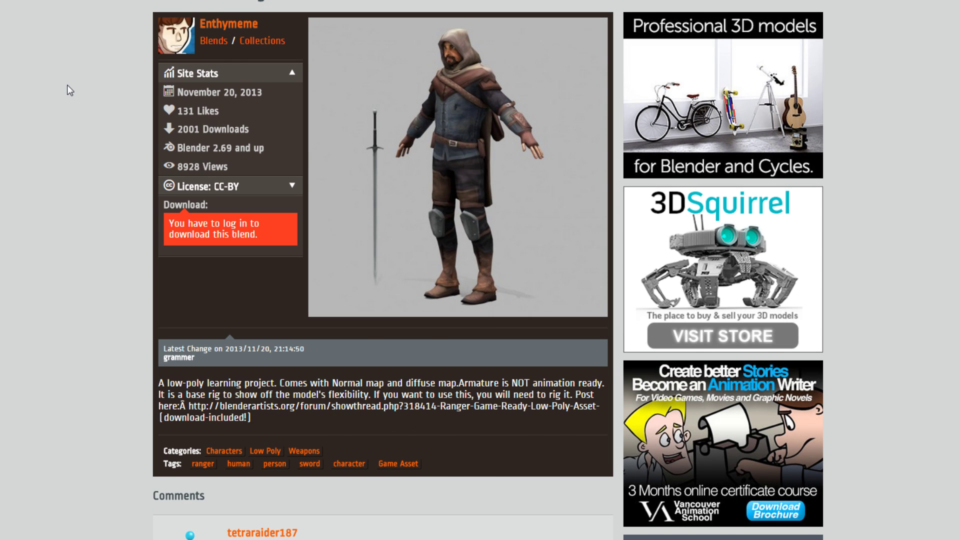
scroll(64, 171, "down", 14)
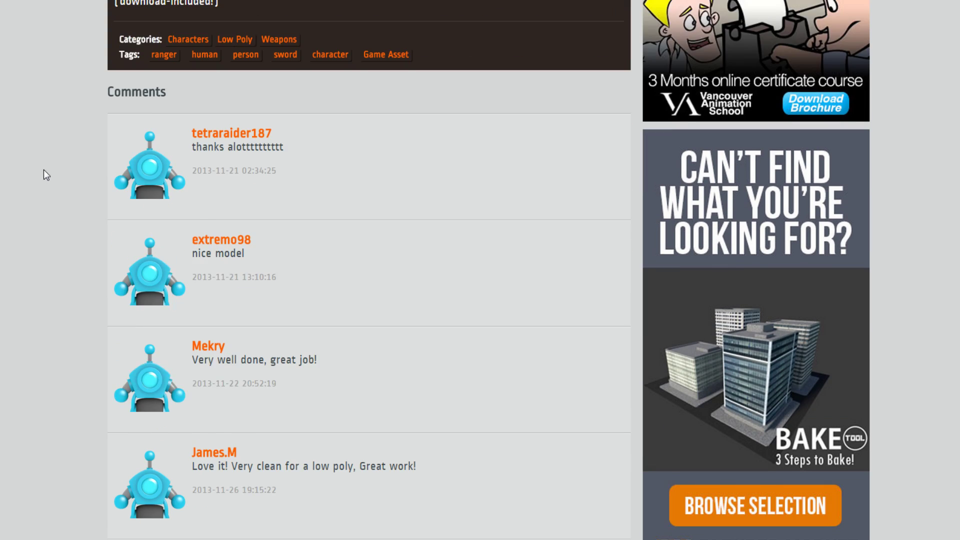
scroll(55, 171, "down", 2)
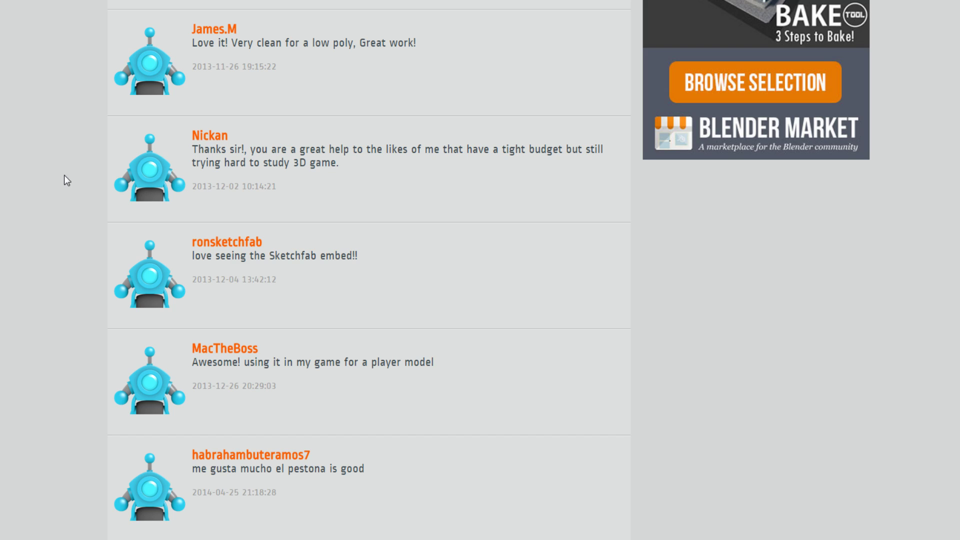
scroll(64, 174, "up", 15)
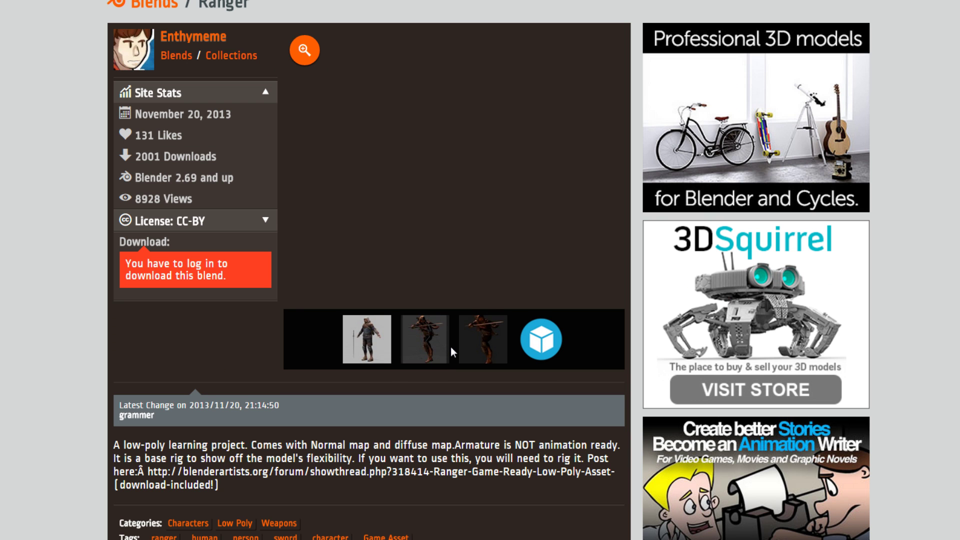
left_click(471, 351)
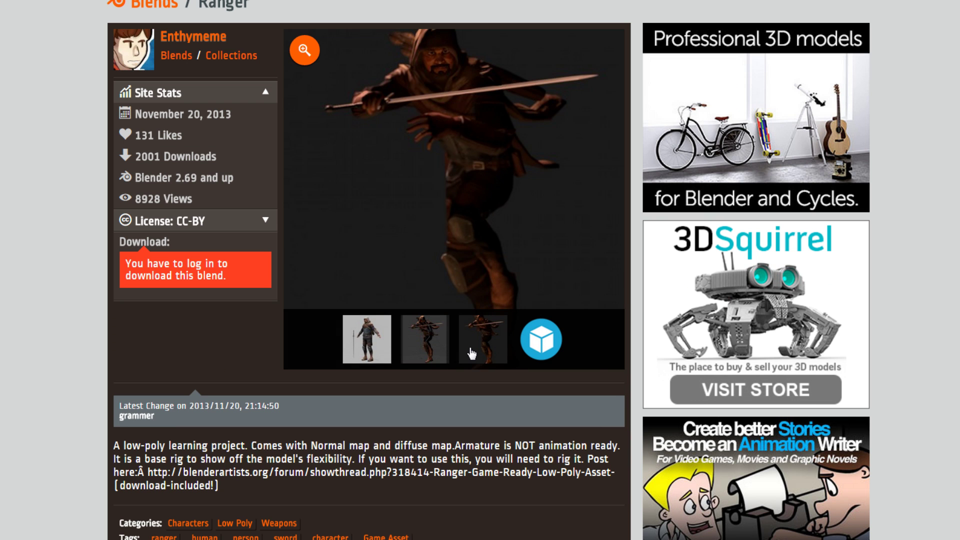
left_click(197, 44)
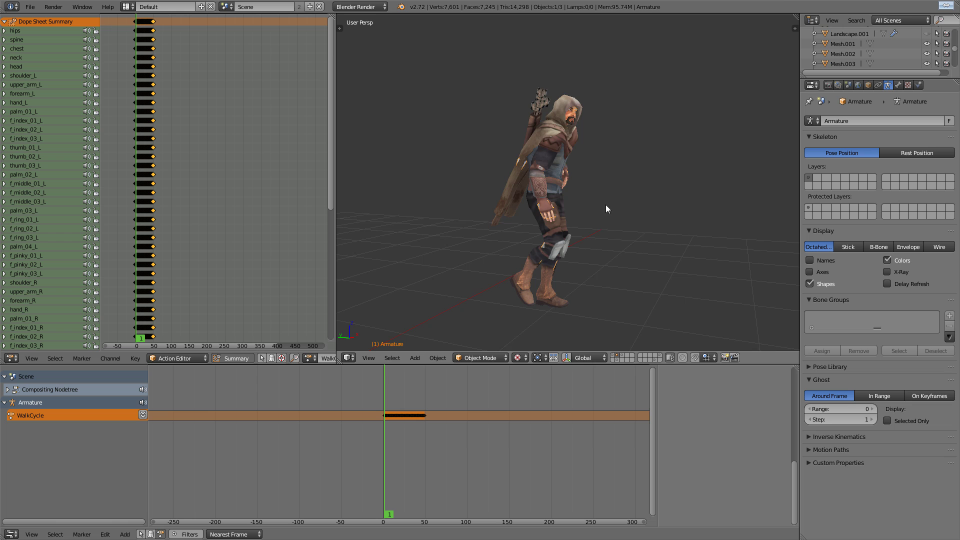
In Blender, play the ranger armature's walk animation, rewind to the first frame and replay it to examine the motion
middle_click_drag(605, 205, 565, 200)
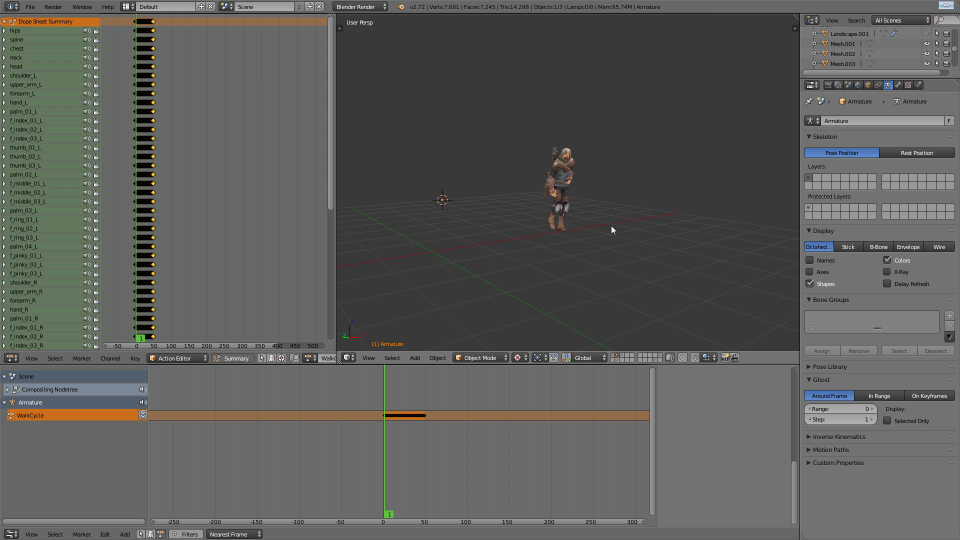
key("alt+a")
middle_click_drag(608, 224, 586, 220)
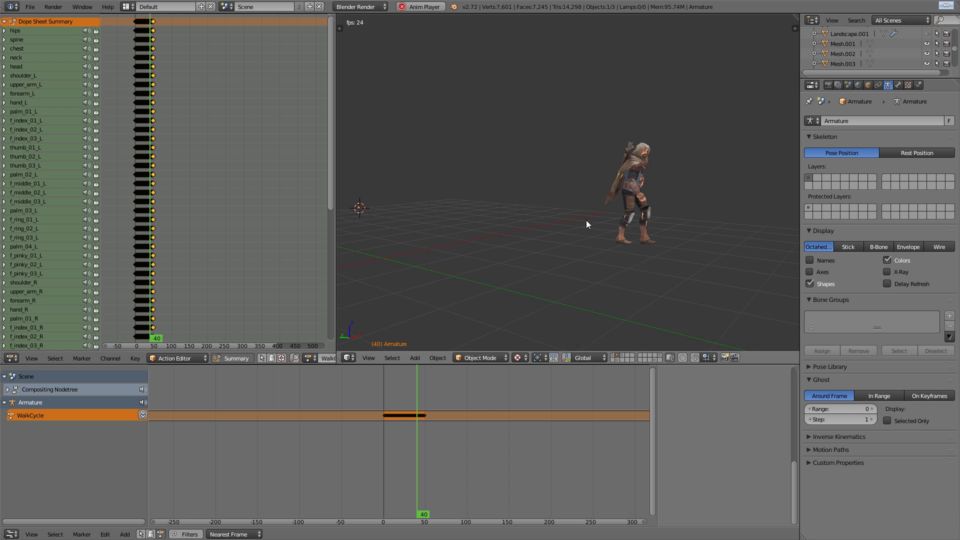
key("alt+a")
scroll(627, 206, "up", 3)
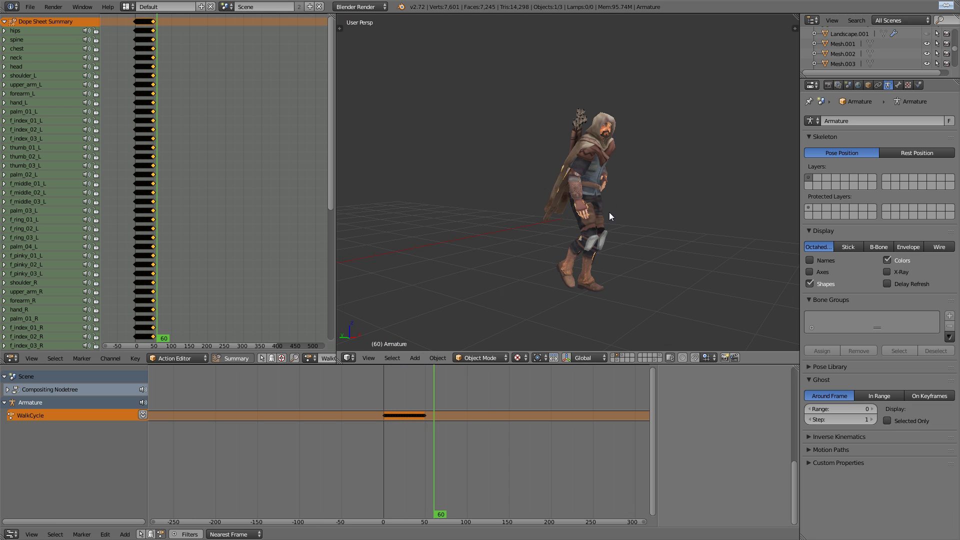
key("shift+Left")
key("alt+a")
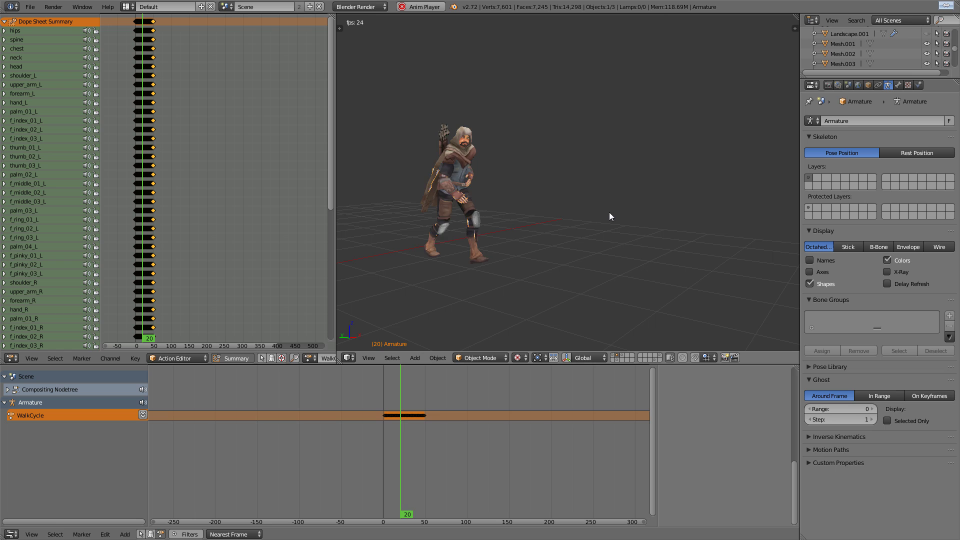
key("alt+a")
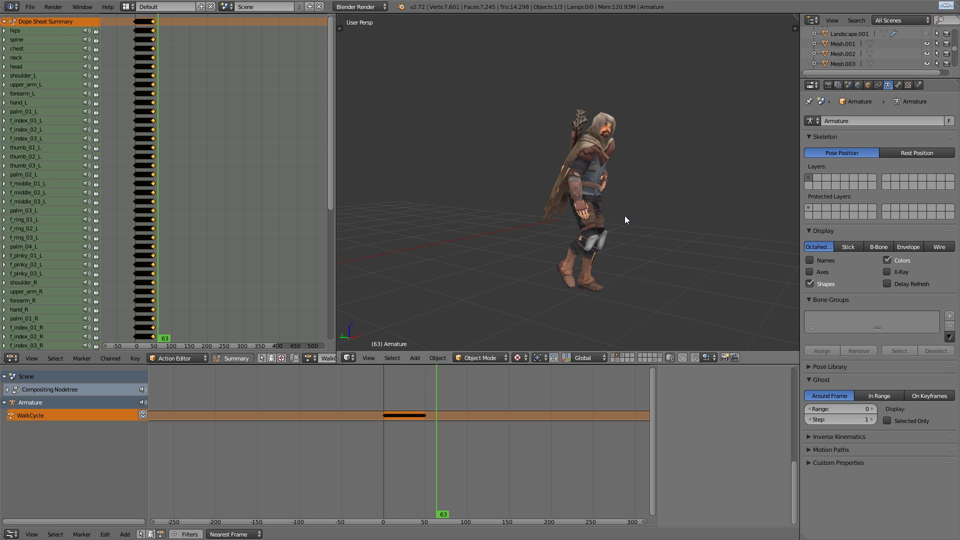
Replay the walk cycle from the first frame while viewing the ranger from other angles, and rewind to frame 1
middle_click_drag(625, 221, 588, 218)
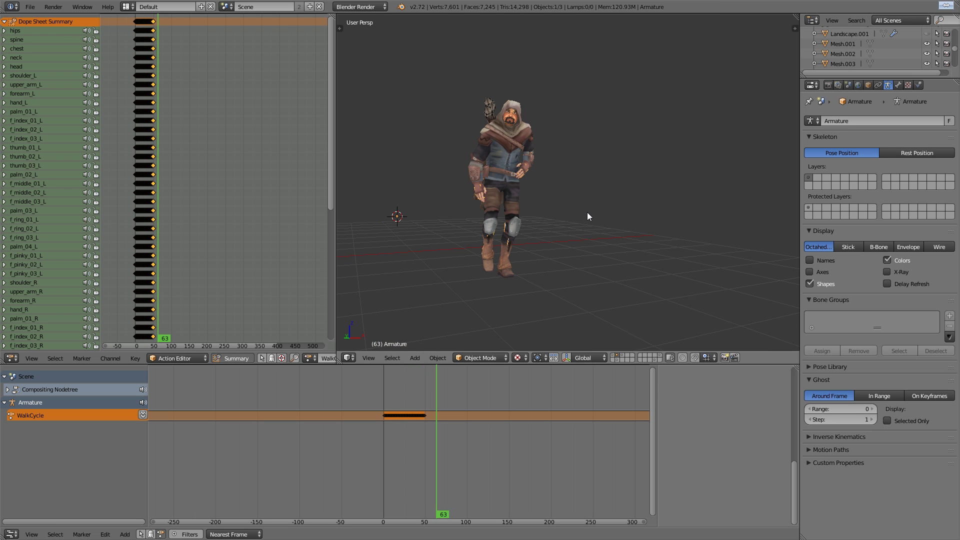
middle_click_drag(587, 212, 516, 191)
key("shift+Left")
key("alt+a")
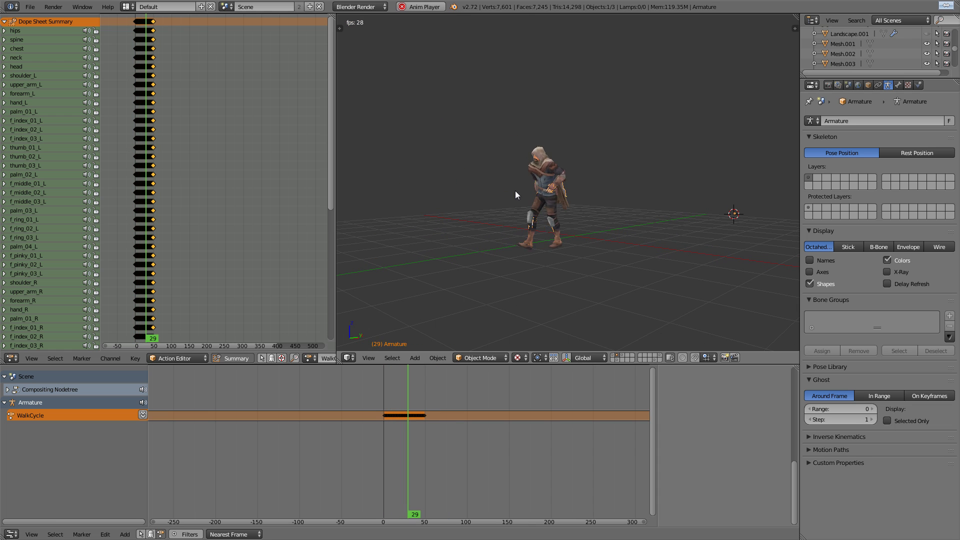
key("alt+a")
key("shift+Left")
key("alt+a")
middle_click_drag(442, 167, 671, 176)
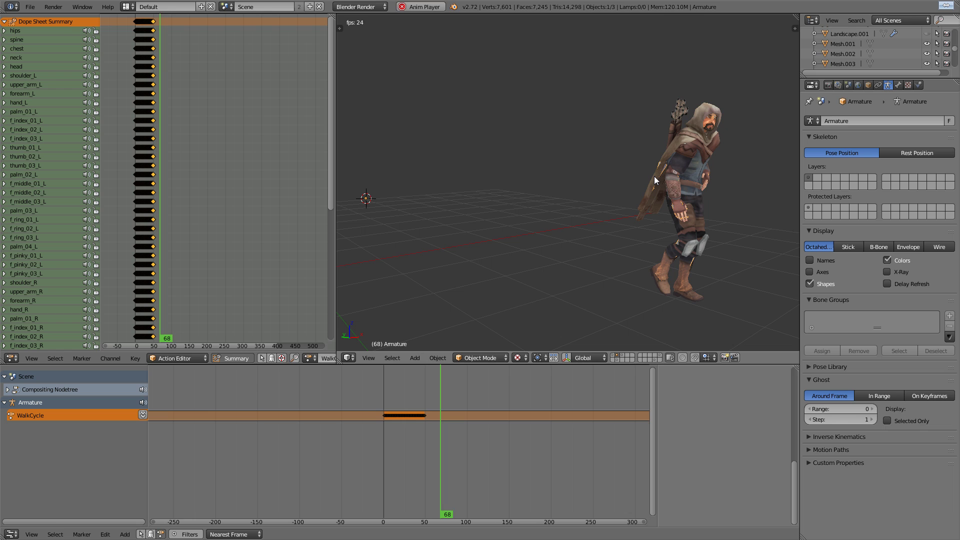
key("alt+a")
key("shift+Left")
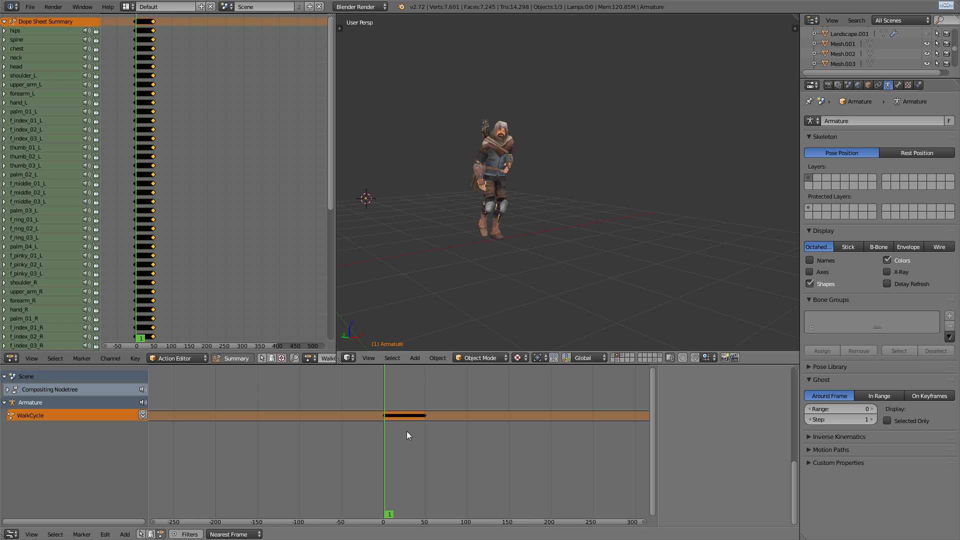
Compare the start and end poses of the WalkCycle action in front orthographic view by moving between its first and last frames
scroll(384, 433, "up", 2)
left_click_drag(368, 425, 451, 443)
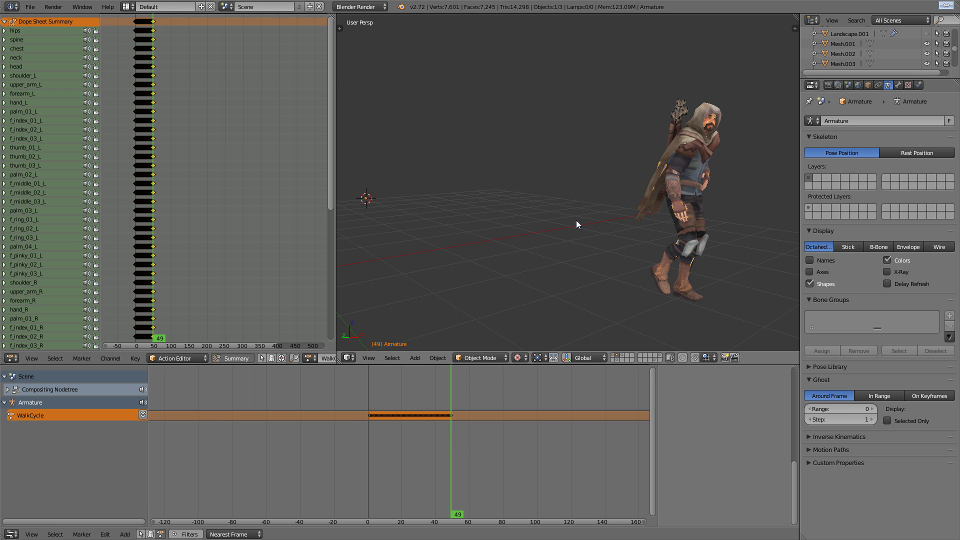
key("KP_1")
key("KP_5")
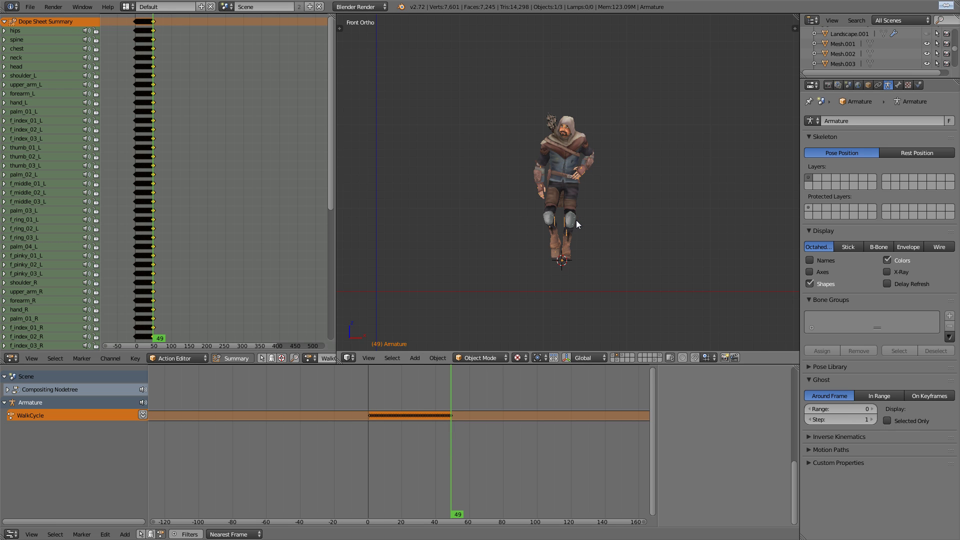
key("shift+Left")
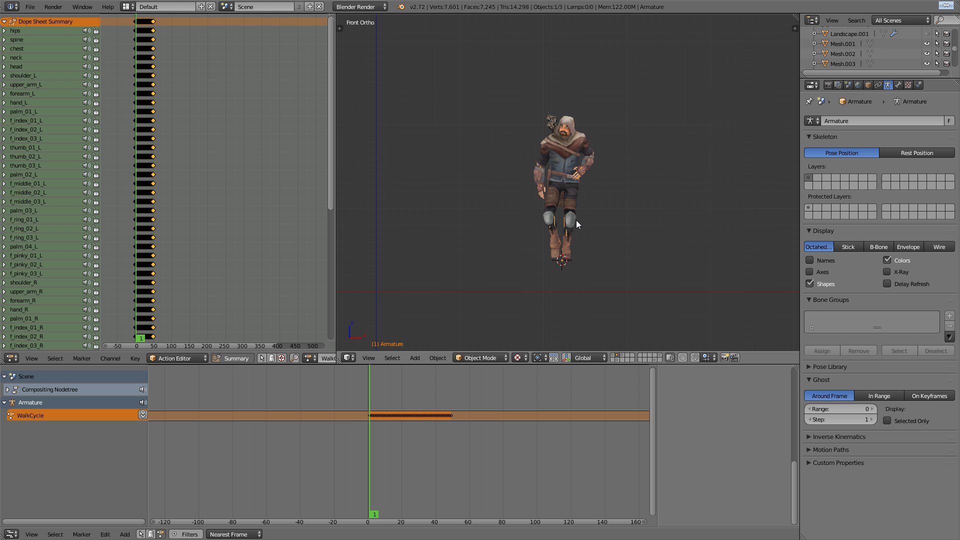
key("shift+Right")
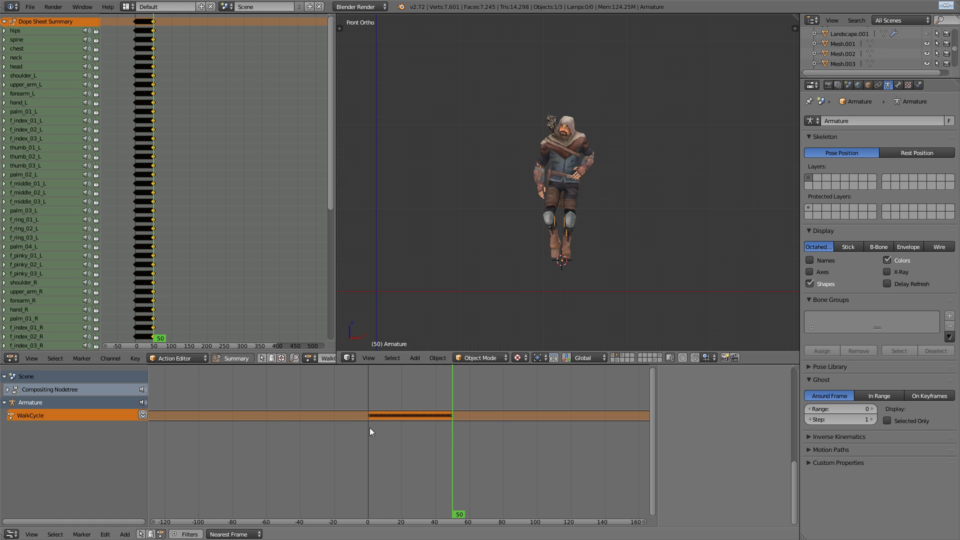
left_click_drag(449, 428, 335, 431)
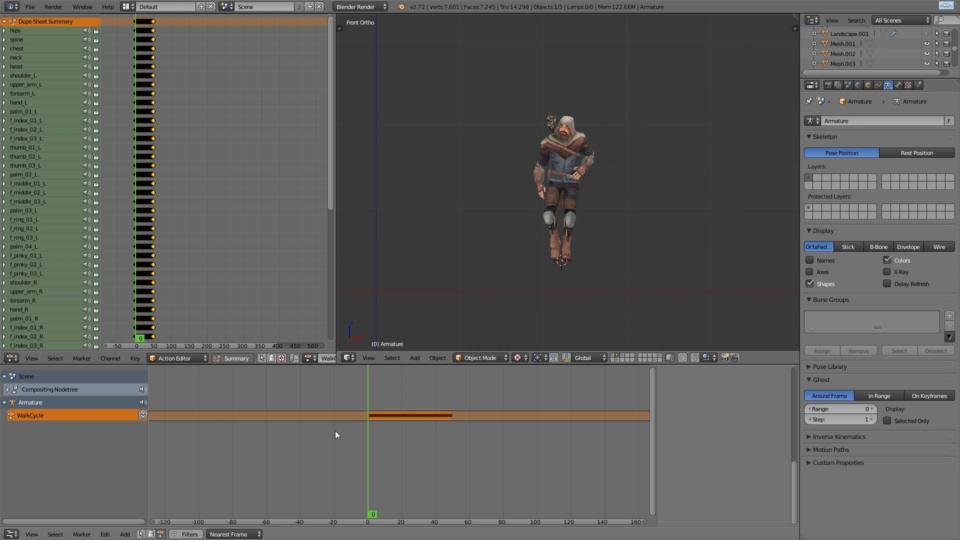
Push the armature's WalkCycle action down into a strip on a new NLA track and play it
scroll(573, 230, "up", 3)
middle_click_drag(502, 220, 625, 235)
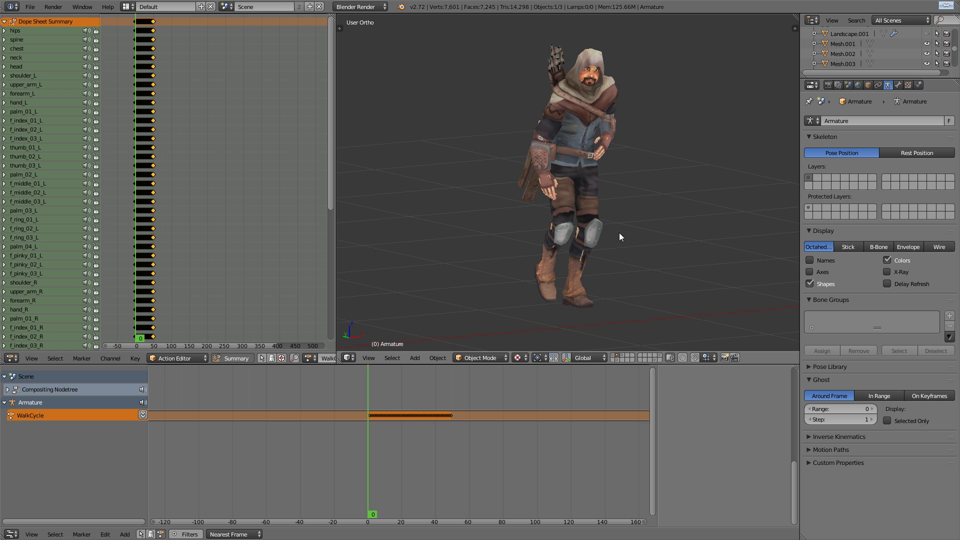
left_click(143, 415)
scroll(408, 436, "down", 6)
middle_click_drag(412, 439, 306, 454)
key("alt+a")
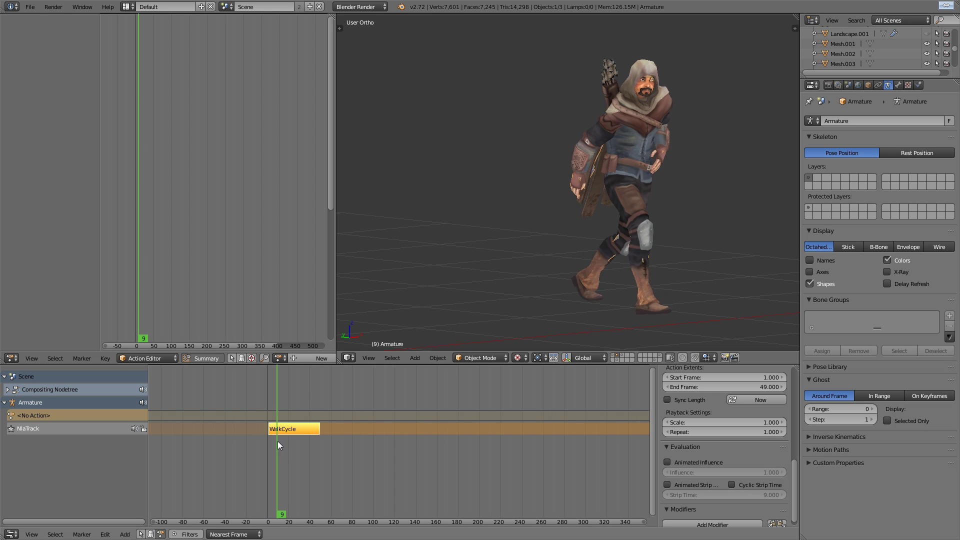
scroll(265, 439, "up", 2)
key("alt+a")
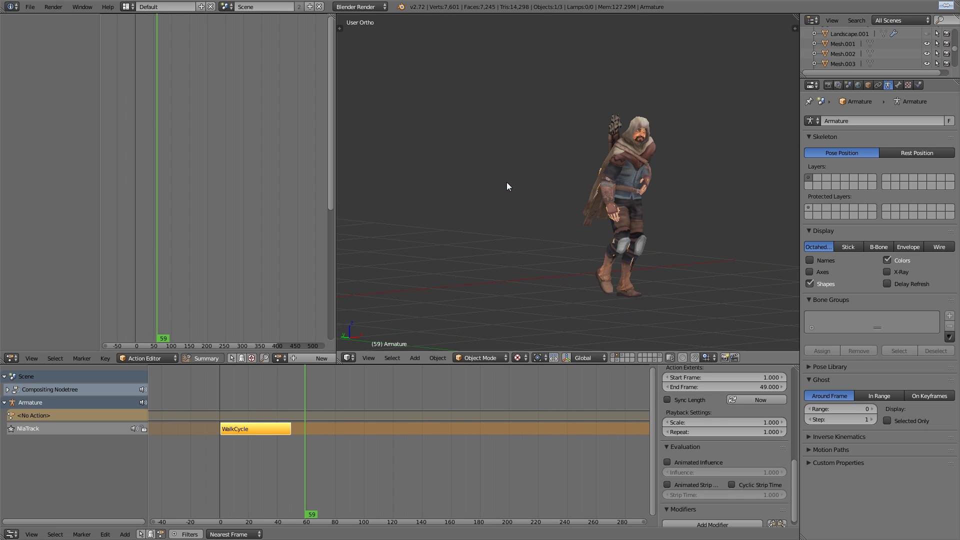
Turn off Auto Blend In/Out for the WalkCycle strip
scroll(716, 485, "up", 5)
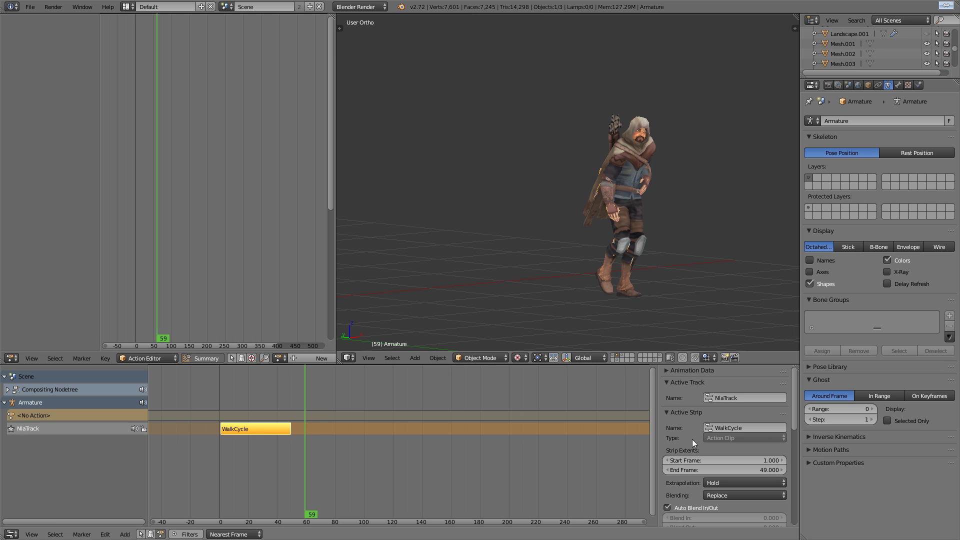
scroll(688, 401, "down", 2)
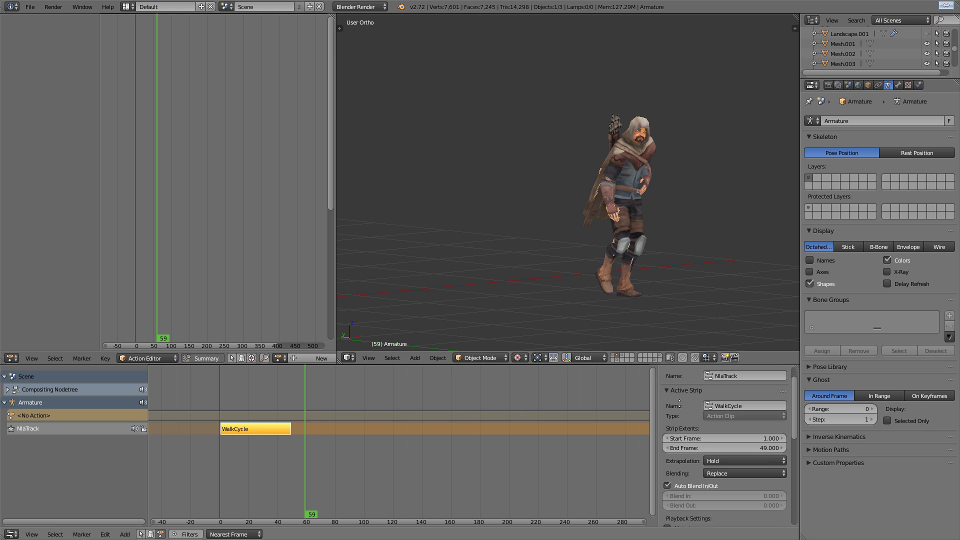
left_click(667, 481)
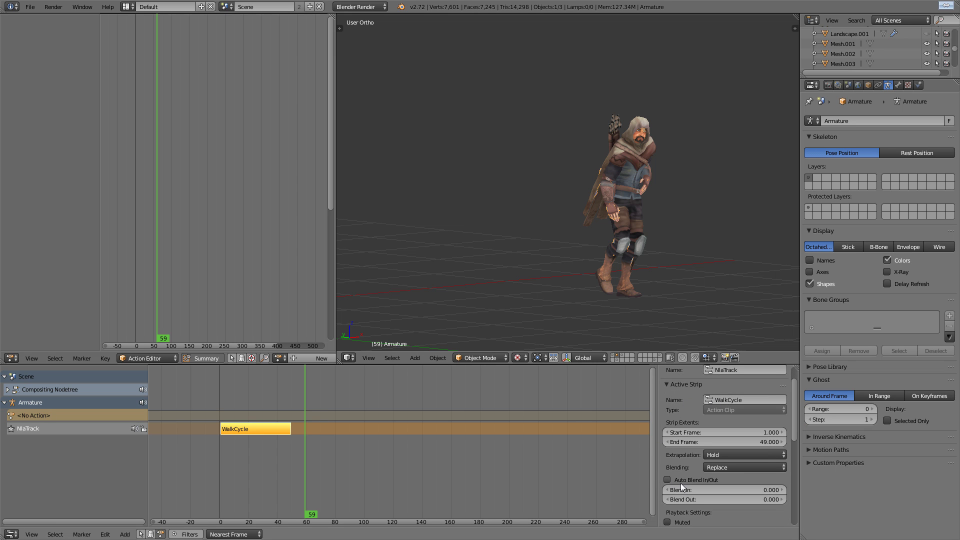
Set the WalkCycle strip's Repeat playback setting to 20
scroll(680, 483, "down", 5)
scroll(736, 460, "down", 8)
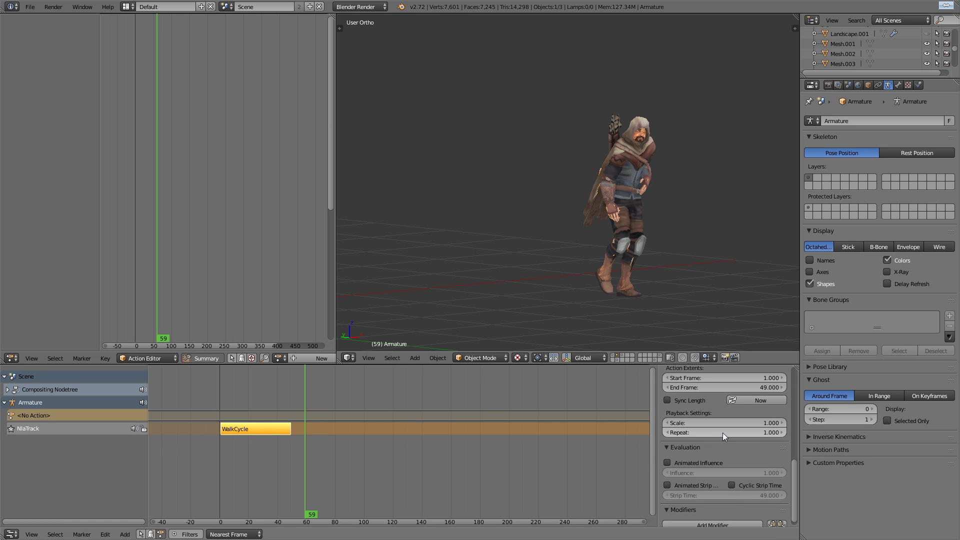
left_click(724, 431)
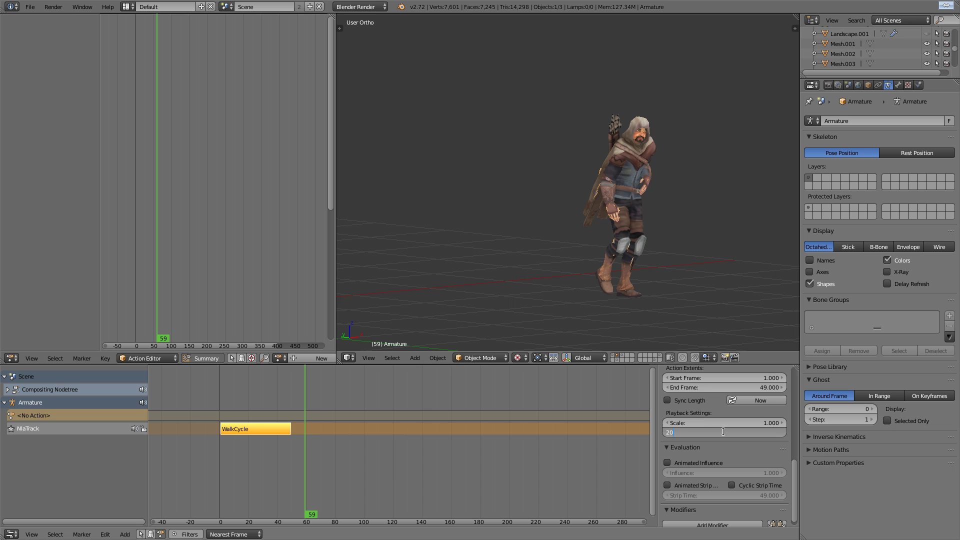
type("20")
key("Return")
Play the repeated walk cycle and examine how the ranger moves from one repetition to the next
scroll(488, 258, "down", 3)
middle_click_drag(488, 258, 338, 223)
key("alt+a")
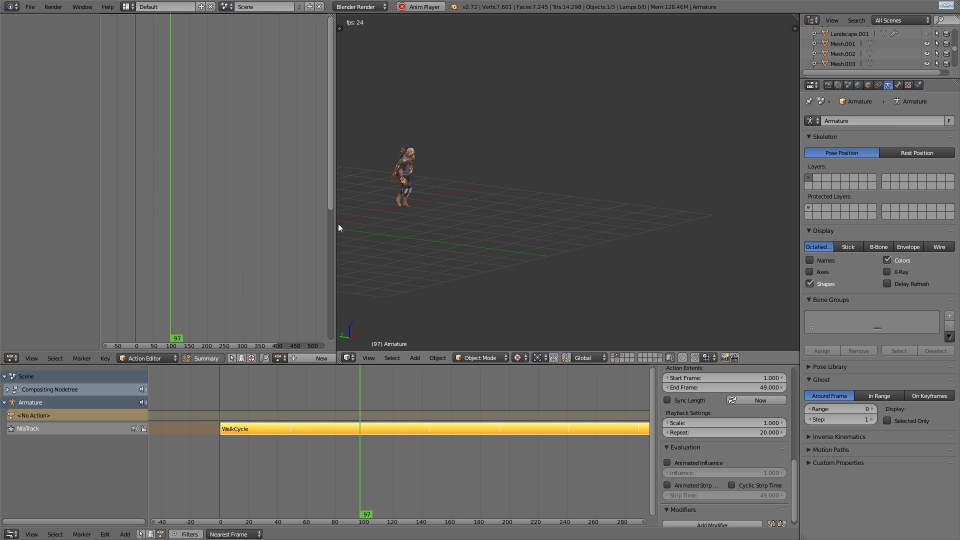
middle_click_drag(440, 225, 538, 232, "shift")
scroll(515, 245, "up", 4)
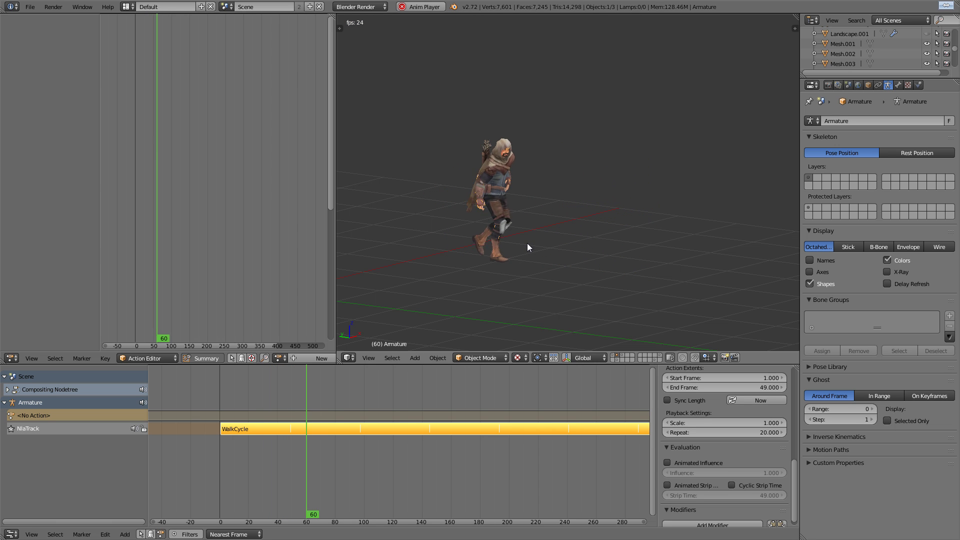
Set the scene's end frame to 300 and watch the repeated walk over the longer range
left_click(828, 85)
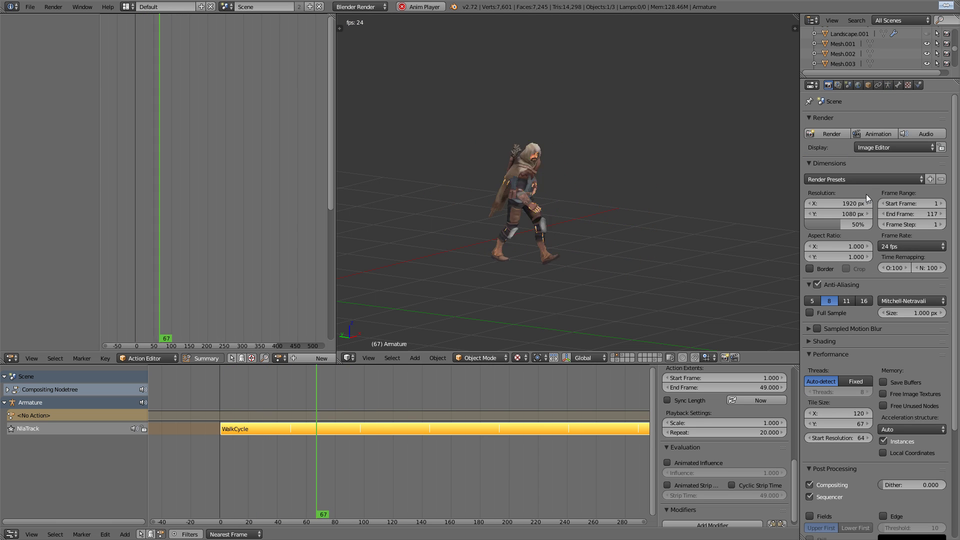
left_click(929, 214)
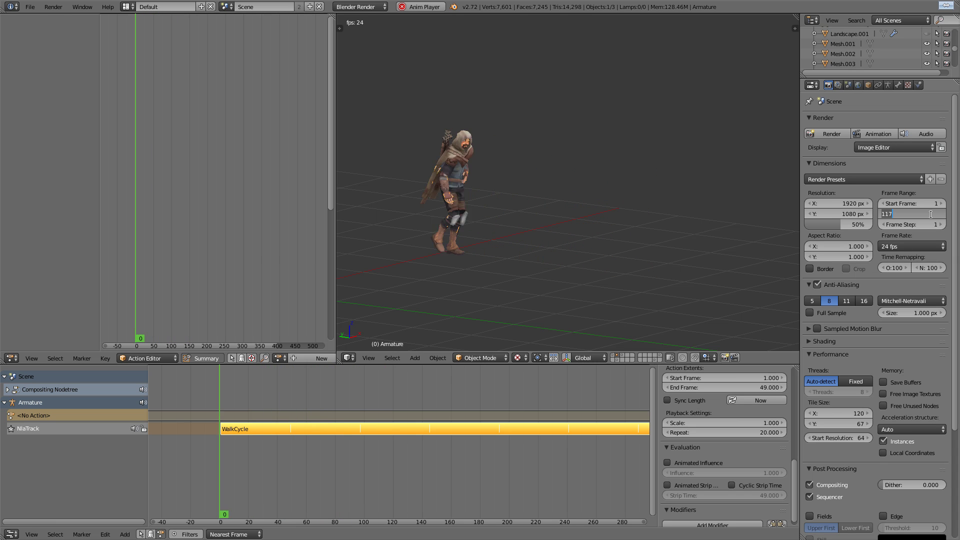
type("300")
key("Return")
scroll(607, 190, "down", 3)
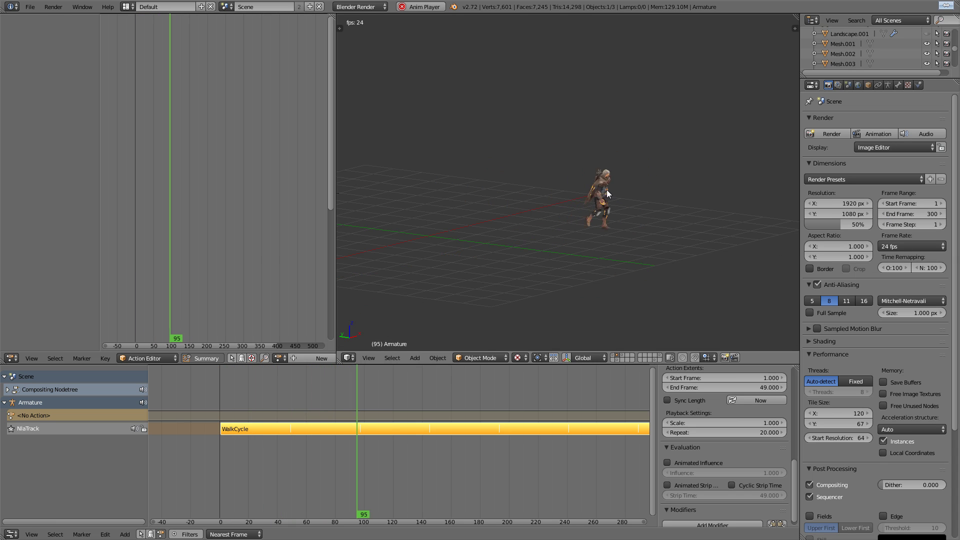
scroll(606, 191, "up", 3)
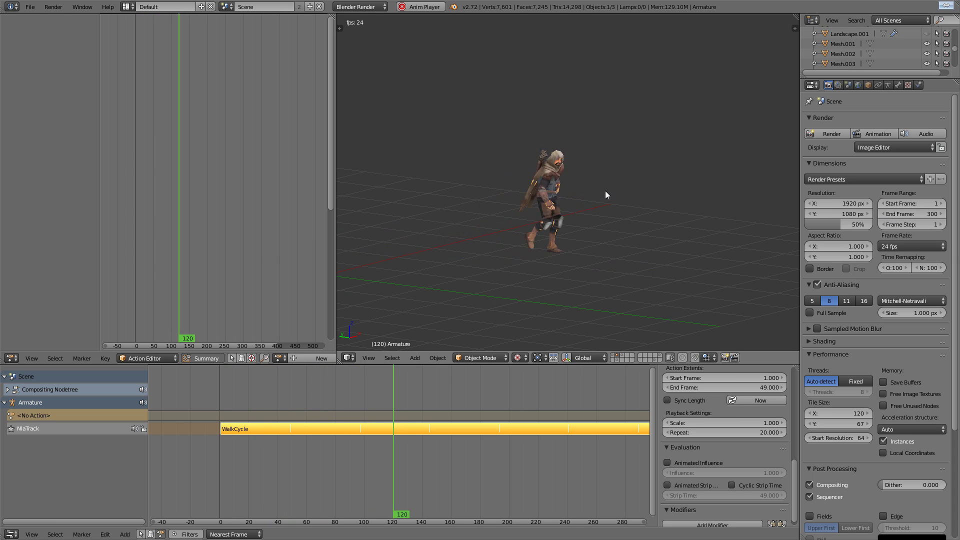
Show the armature's data settings and replay the repeated walk, examining the ranger in wireframe and textured display from different angles
left_click(889, 85)
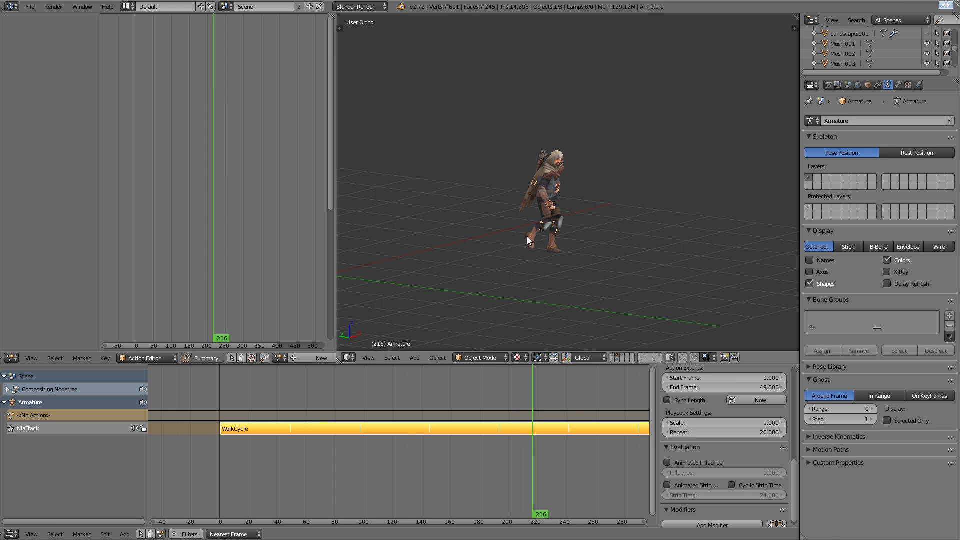
middle_click_drag(503, 251, 525, 253)
key("z")
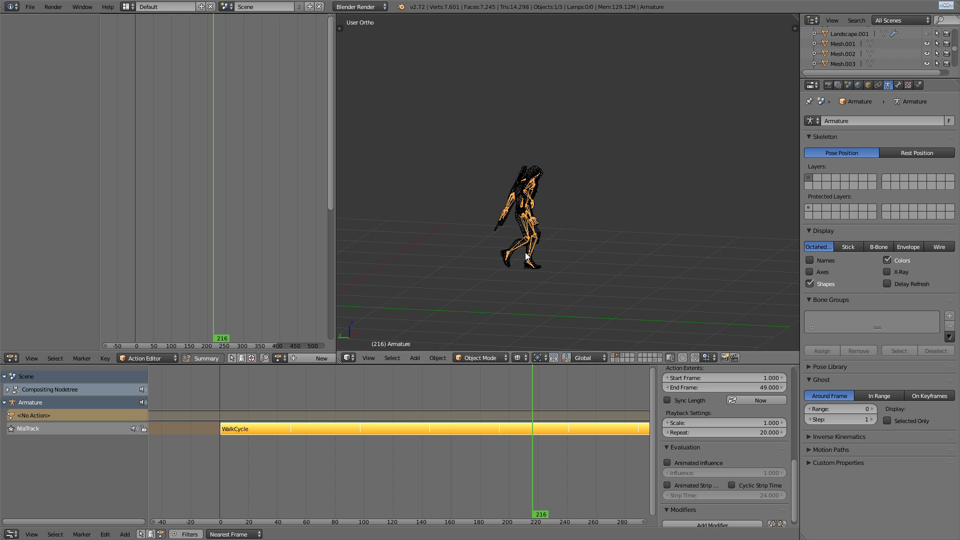
key("alt+z")
key("alt+z")
key("alt+z")
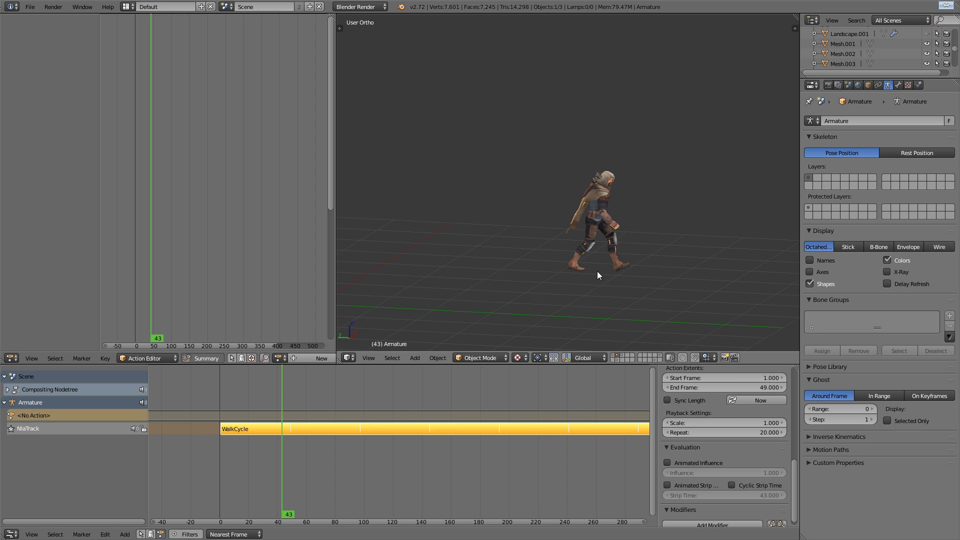
middle_click_drag(597, 271, 539, 268)
key("alt+a")
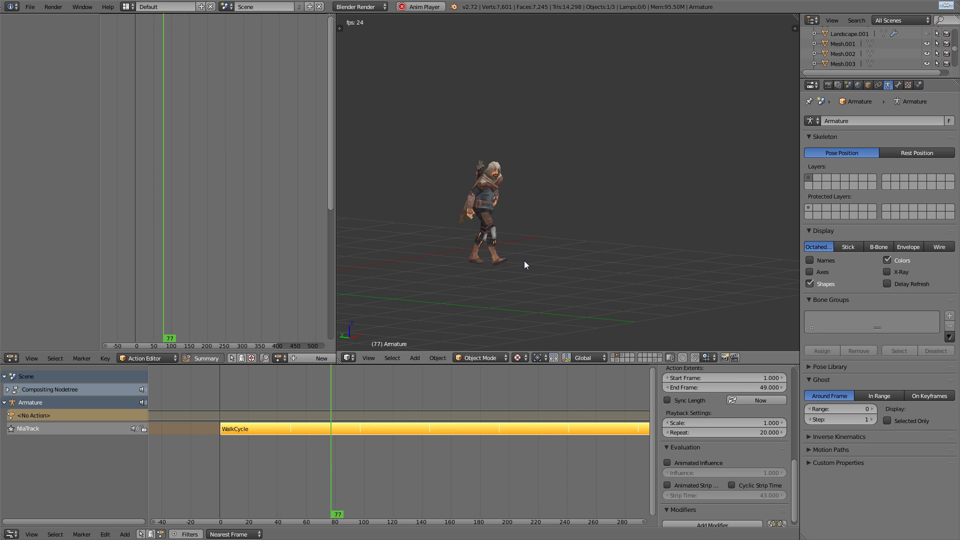
key("alt+a")
middle_click_drag(501, 263, 510, 263)
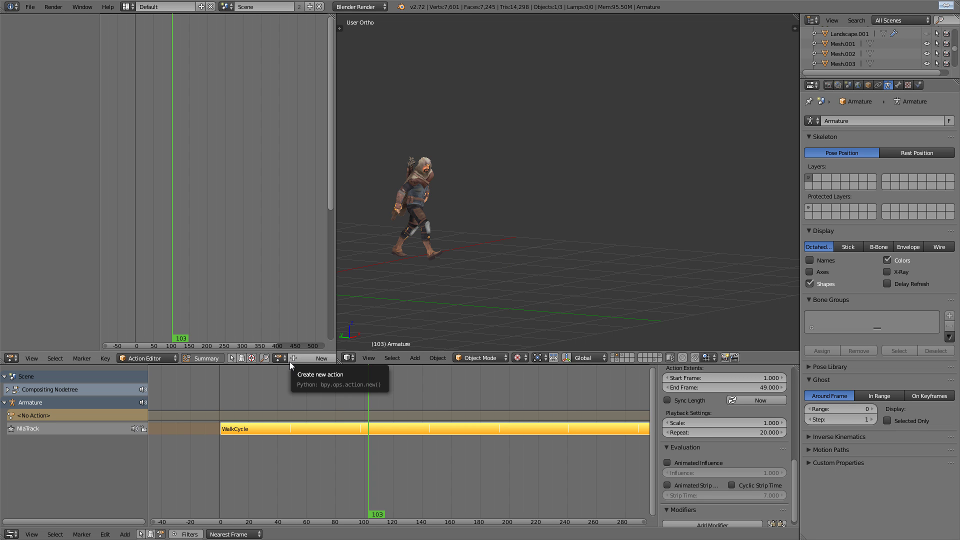
Put the ranger's armature in Pose Mode, enable X-Ray bone display and select the root bone, revealing any hidden bones
middle_click_drag(435, 253, 433, 253)
key("KP_Decimal")
key("ctrl+Tab")
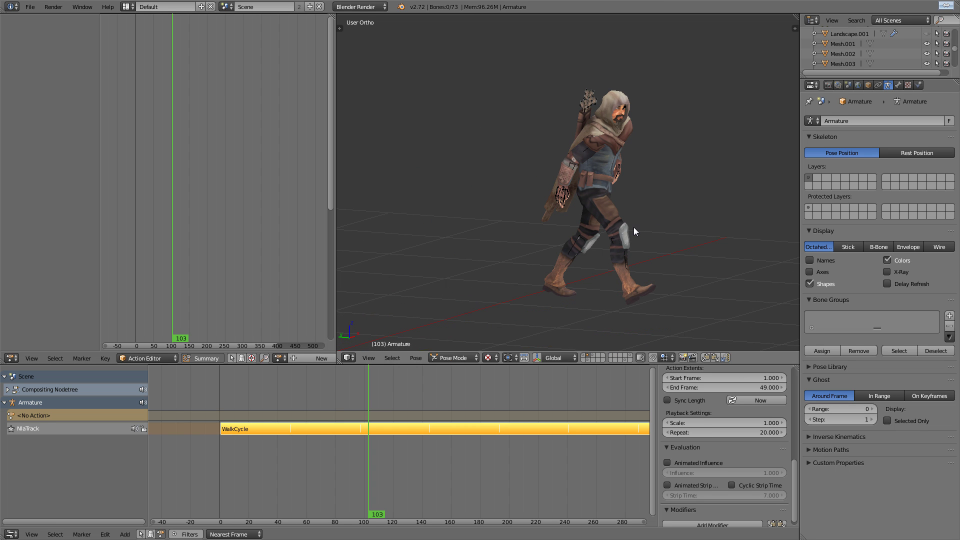
left_click(889, 274)
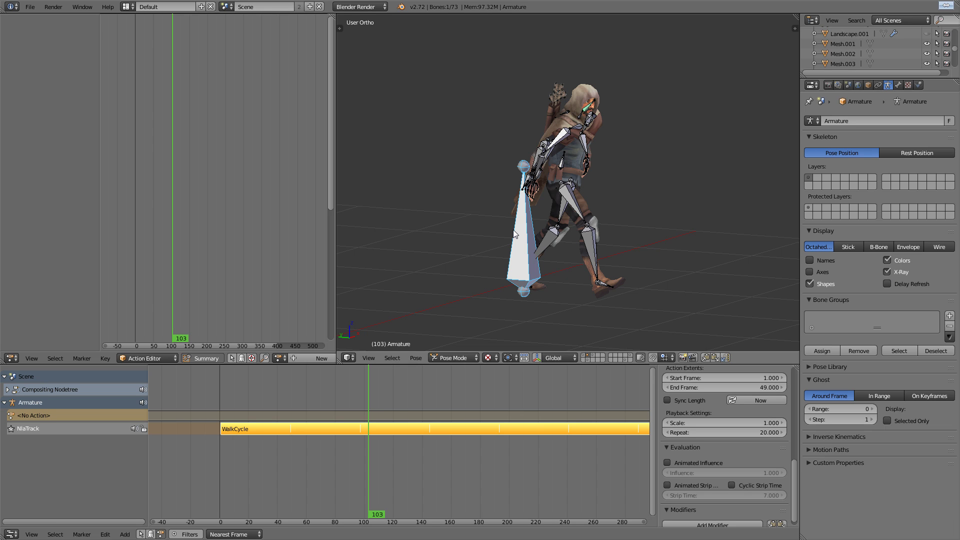
right_click(516, 234)
key("alt+h")
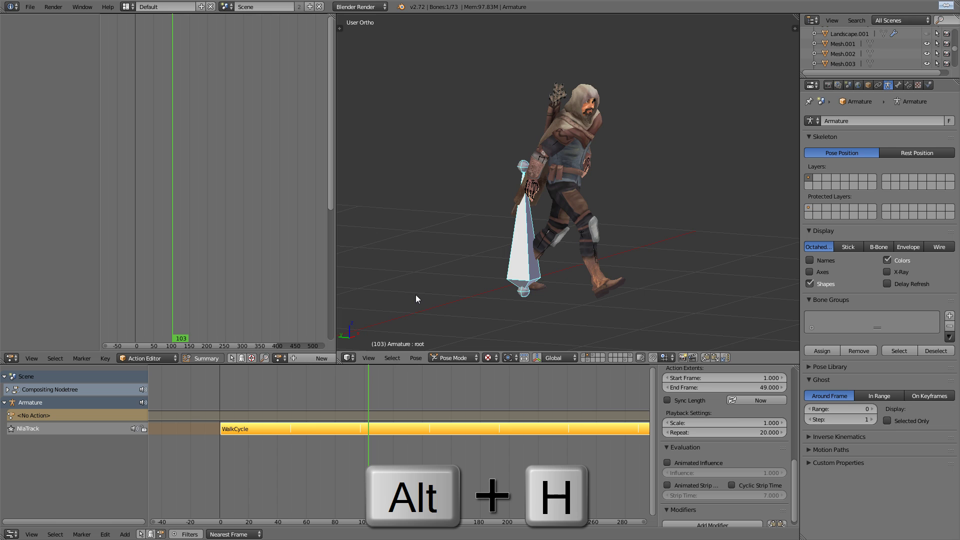
Insert a location and rotation keyframe for the root bone at frame 1
scroll(474, 268, "down", 4)
middle_click_drag(476, 267, 523, 248)
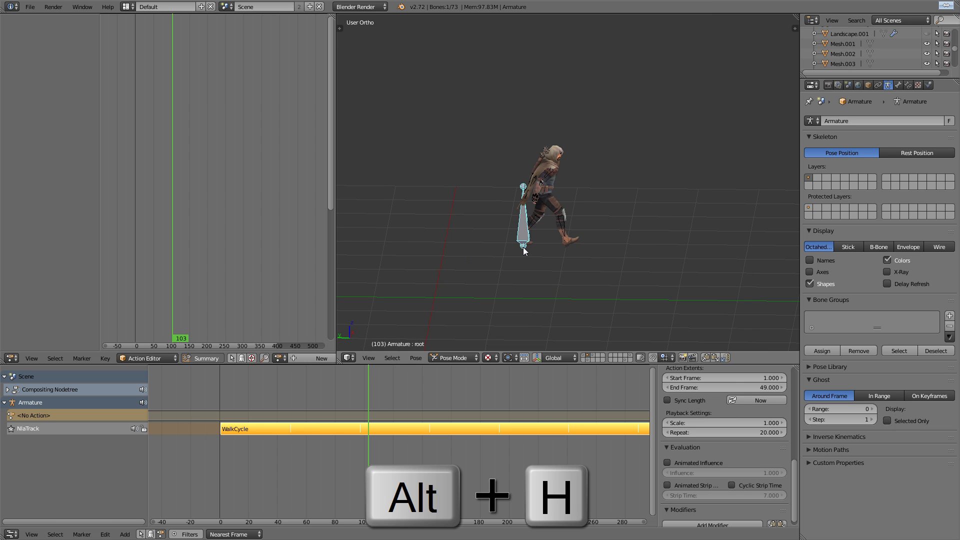
key("shift+Left")
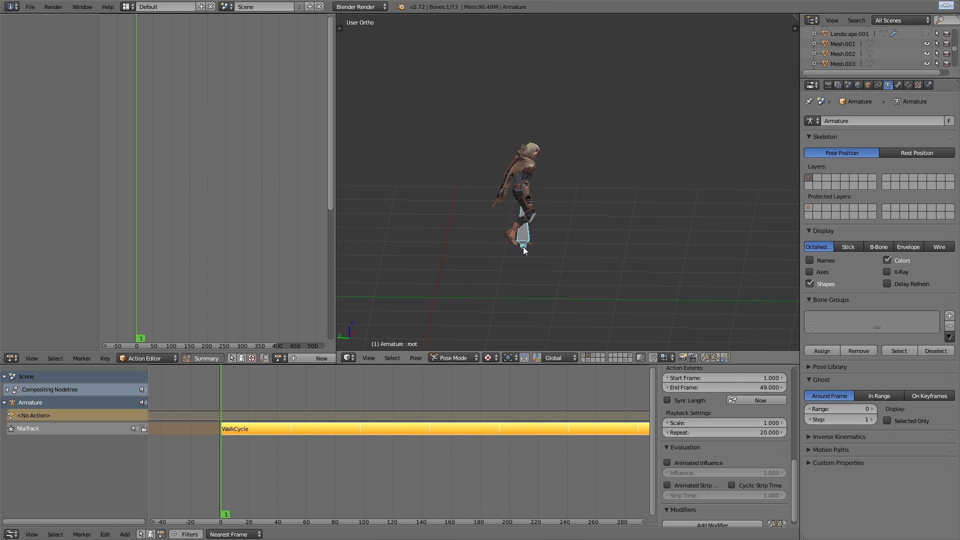
scroll(607, 221, "up", 5)
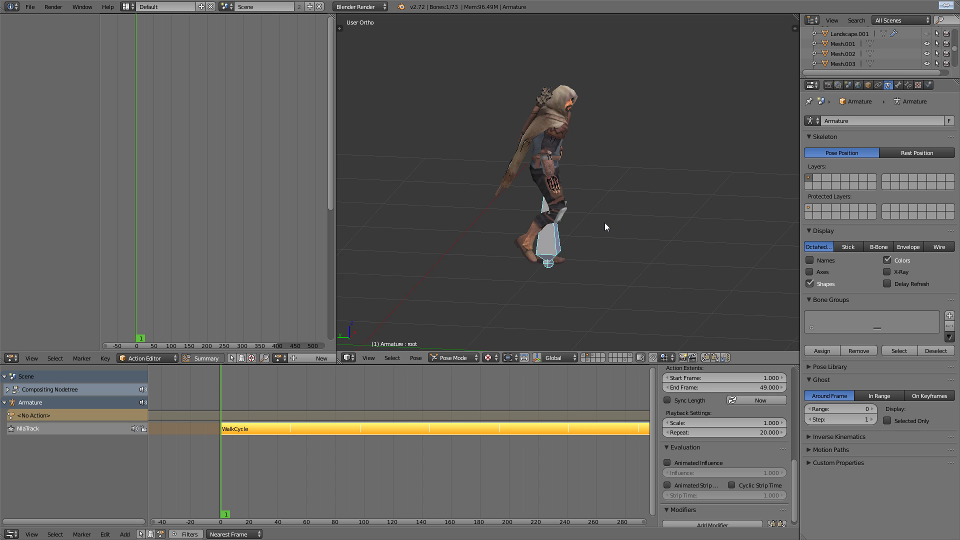
middle_click_drag(590, 216, 581, 207)
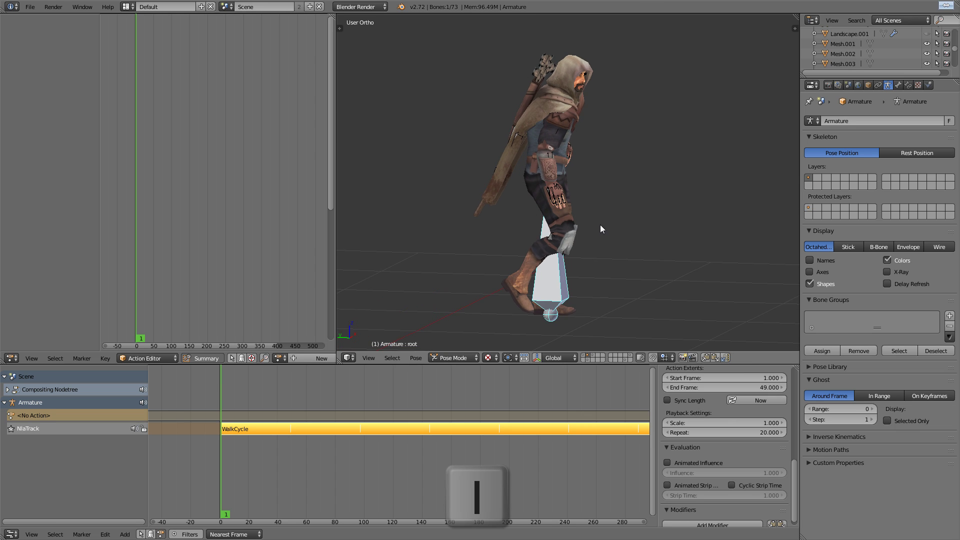
key("i")
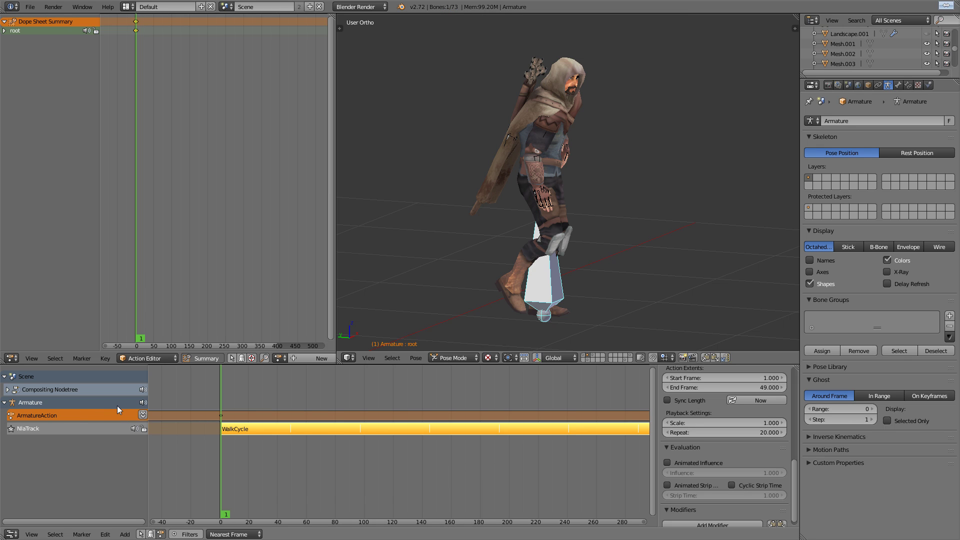
Rename the armature's new action as Offset
middle_click_drag(290, 359, 126, 358)
scroll(174, 358, "down", 1)
double_click(174, 358)
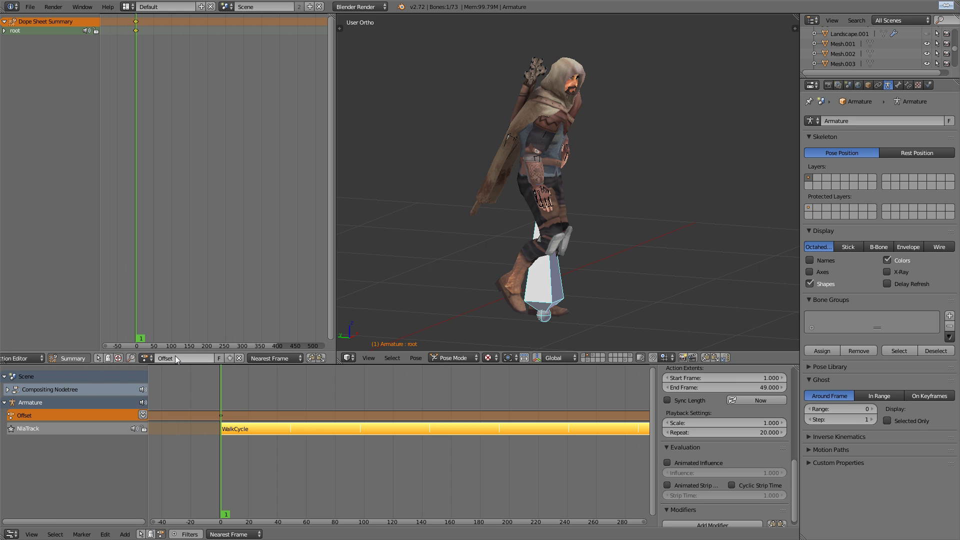
Step forward from frame 1 to frame 49 to examine the ranger's travel away from the root bone
scroll(530, 256, "down", 5)
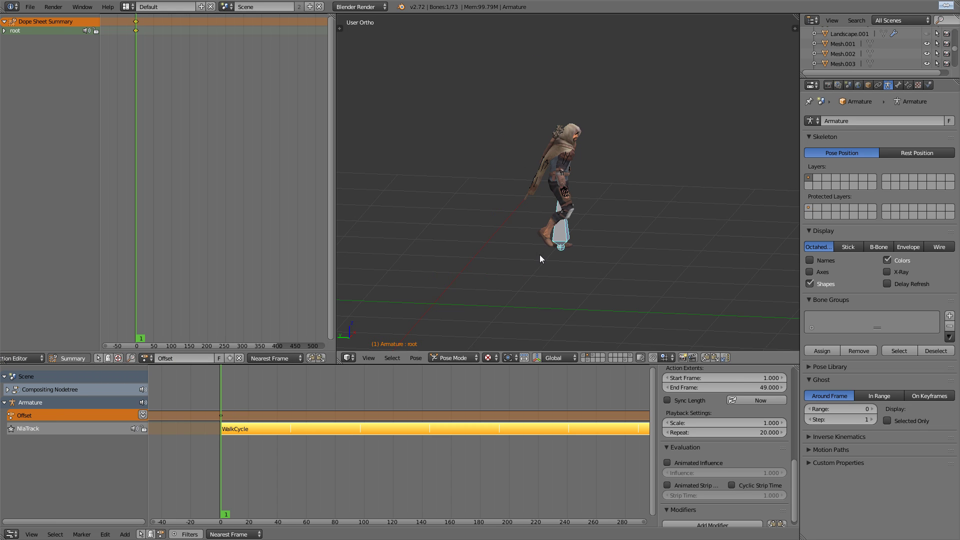
middle_click_drag(558, 257, 513, 253)
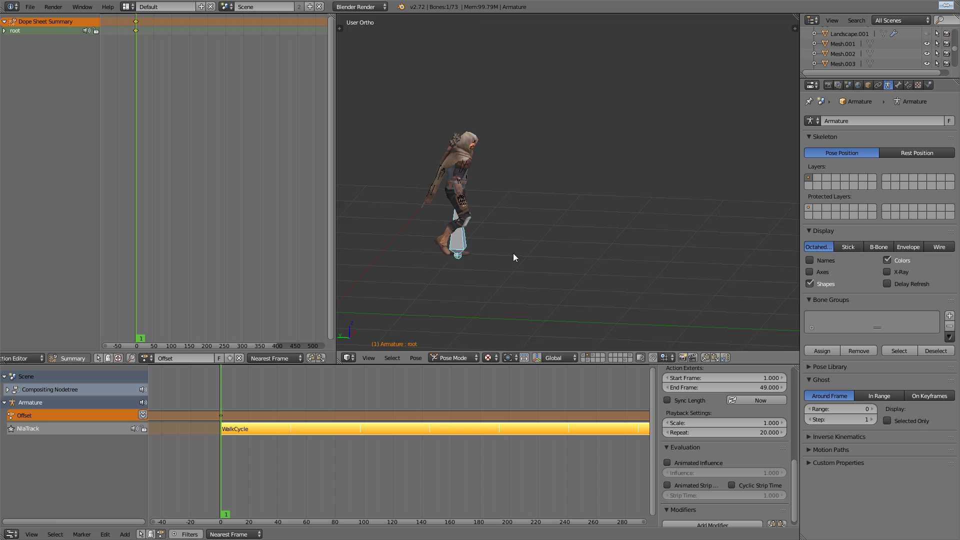
scroll(520, 254, "up", 1)
key("Right")
key("Right")
key("Right")
key("Right")
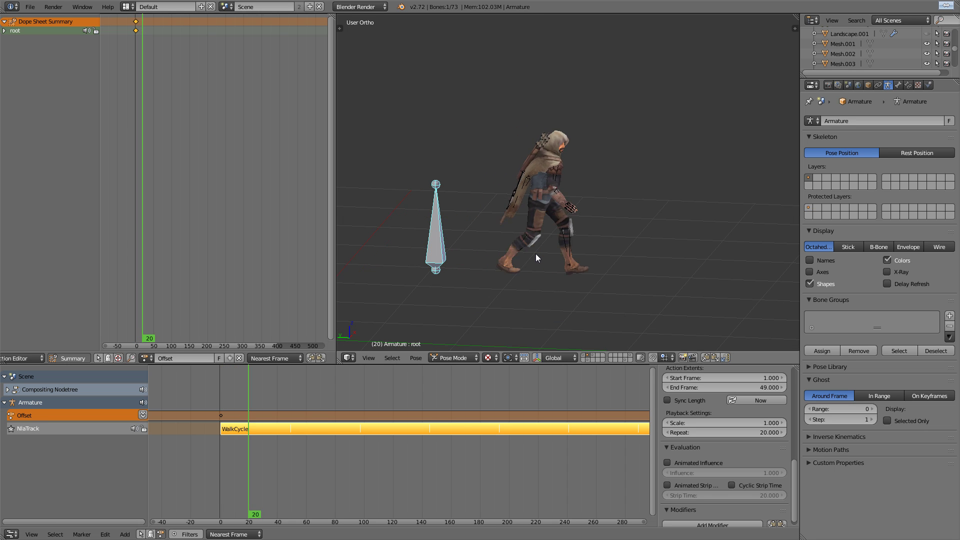
key("Right")
key("Right")
key("Right")
key("Right")
key("Right")
key("Right")
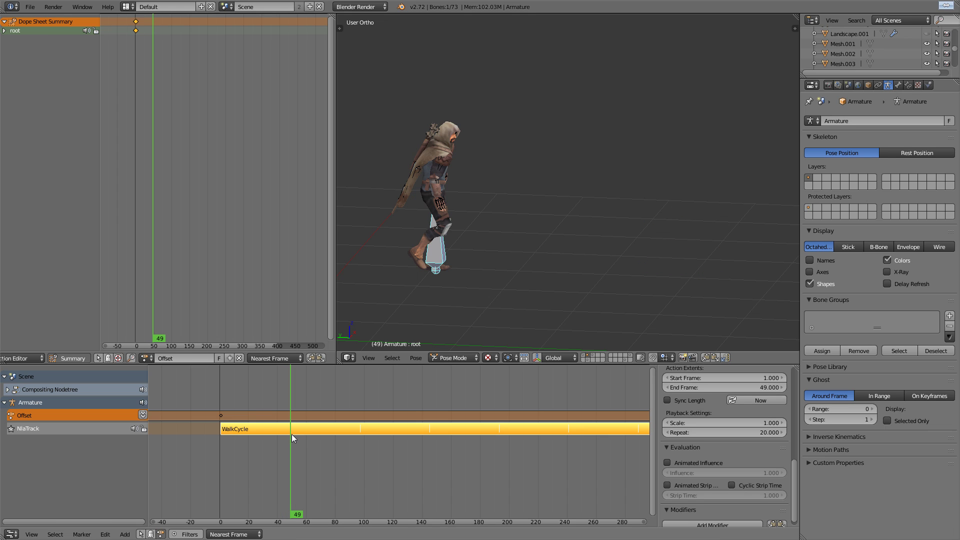
Compare the ranger's position at frames 48 and 49, where the second repetition of the walk begins
key("Left")
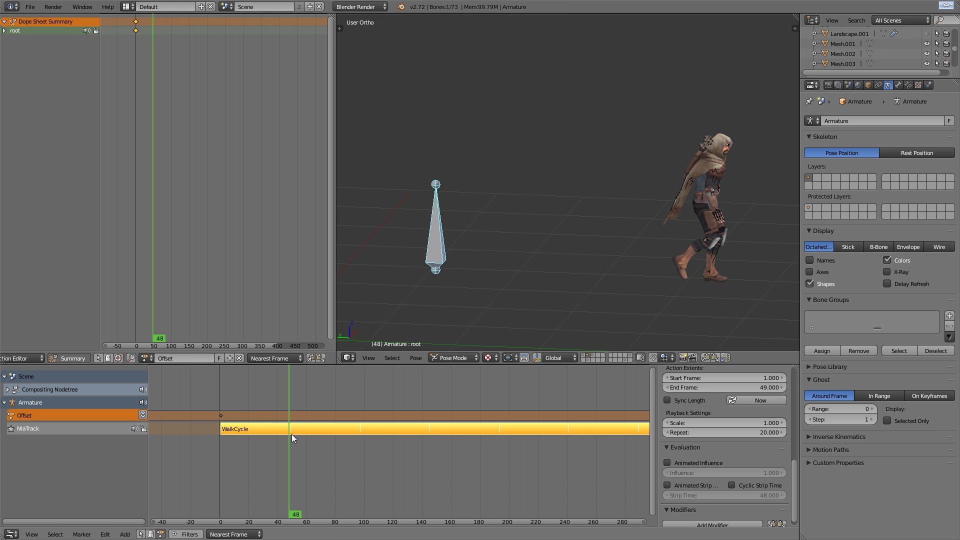
key("Right")
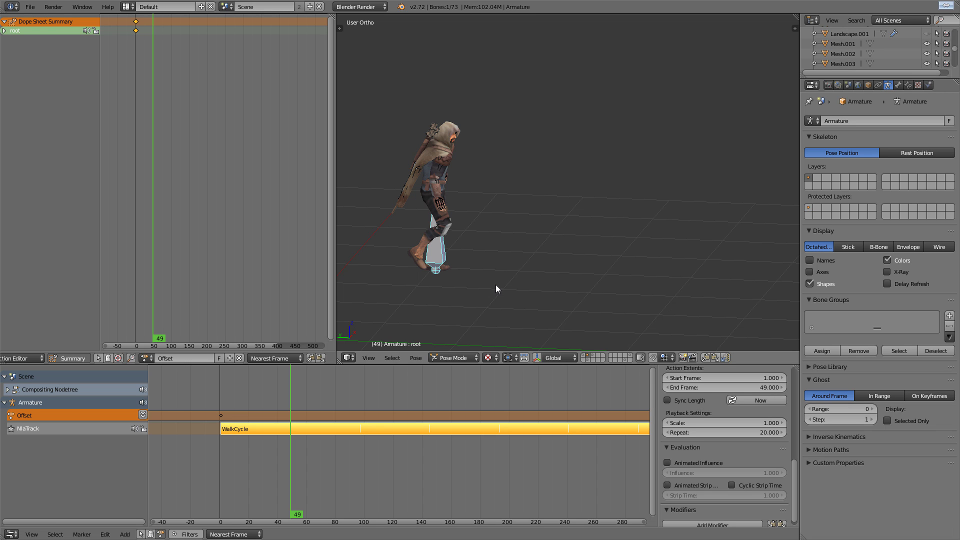
key("Left")
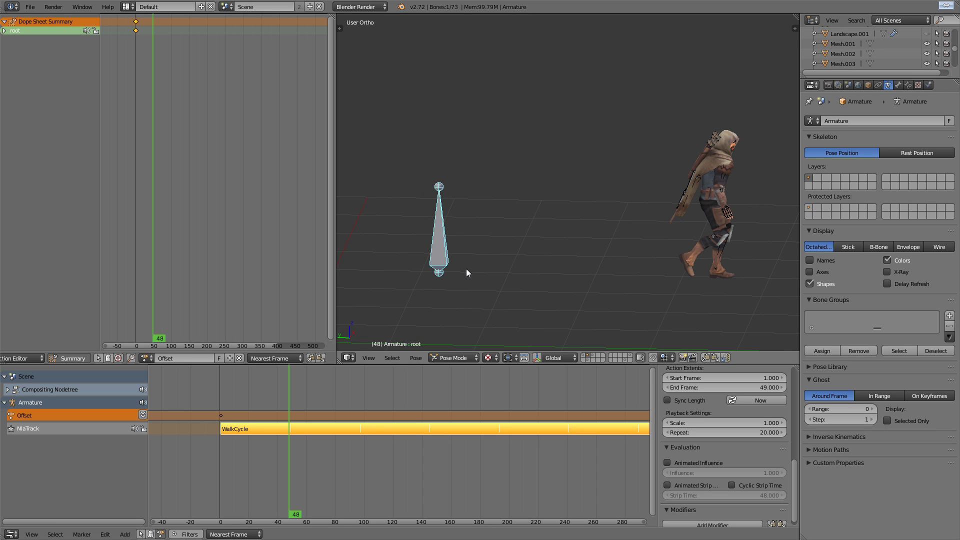
key("Right")
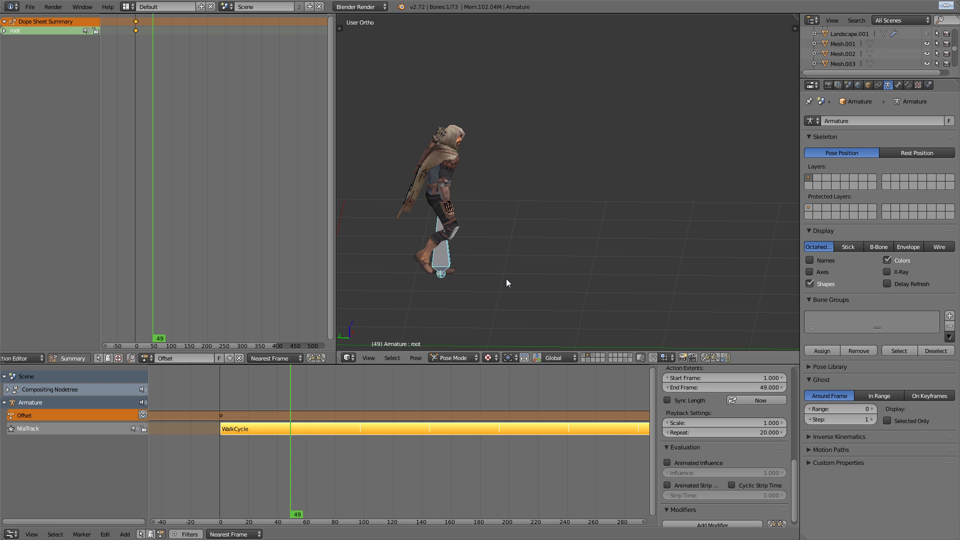
At frame 49, move the root bone forward to the ranger's frame-48 position and insert a LocRot keyframe
middle_click_drag(501, 281, 454, 266, "shift")
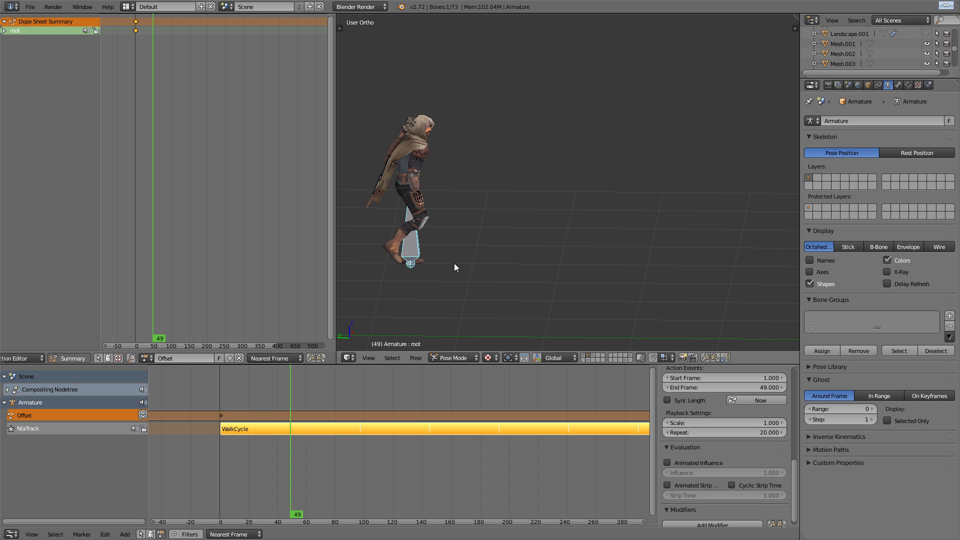
key("g")
left_click(701, 268)
key("i")
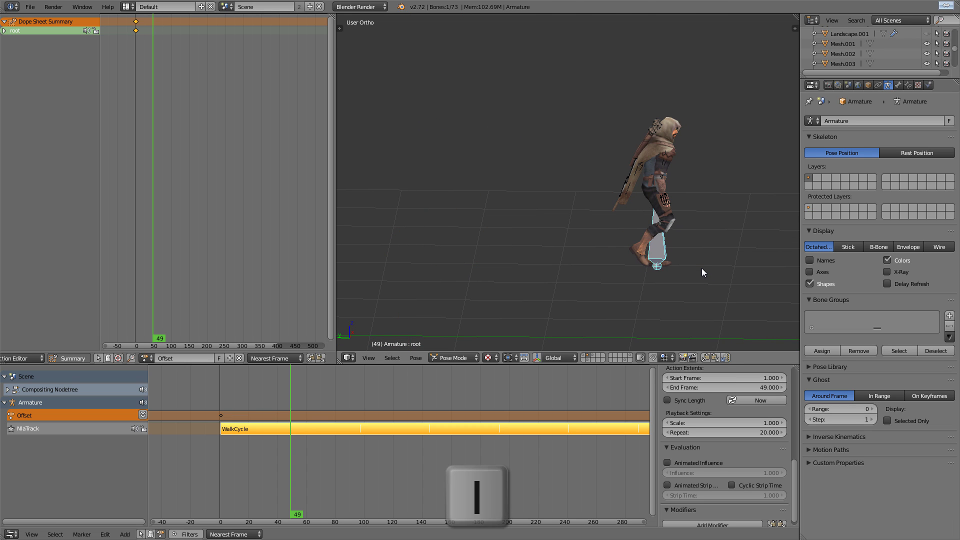
Check the transition around frames 48 and 49 and play the animation to see how the root bone moves between keyframes
key("Left")
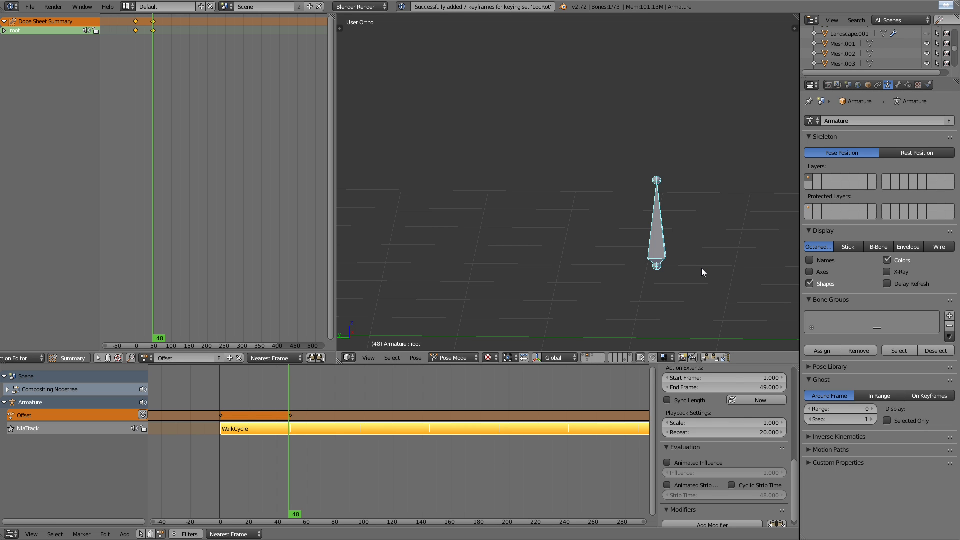
key("Right")
key("Right")
key("Left")
key("Left")
key("alt+a")
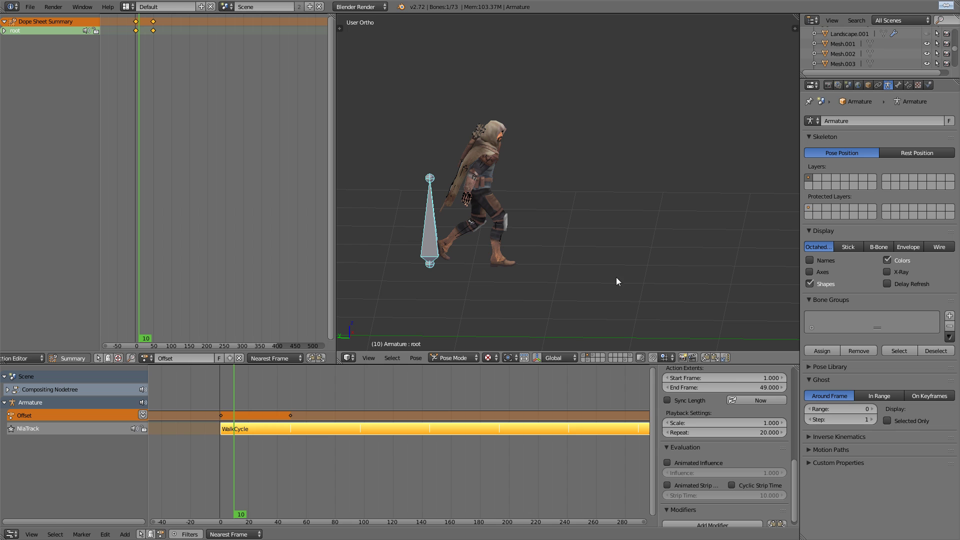
Switch the Action Editor area to the Graph Editor and display only the root bone's X, Y and Z location curves
scroll(200, 358, "up", 5)
left_click(11, 359)
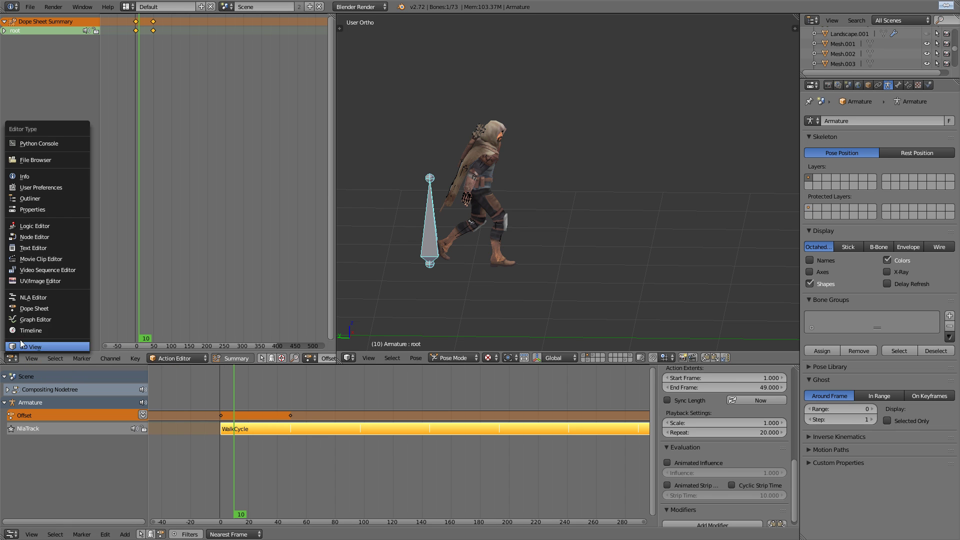
left_click(35, 320)
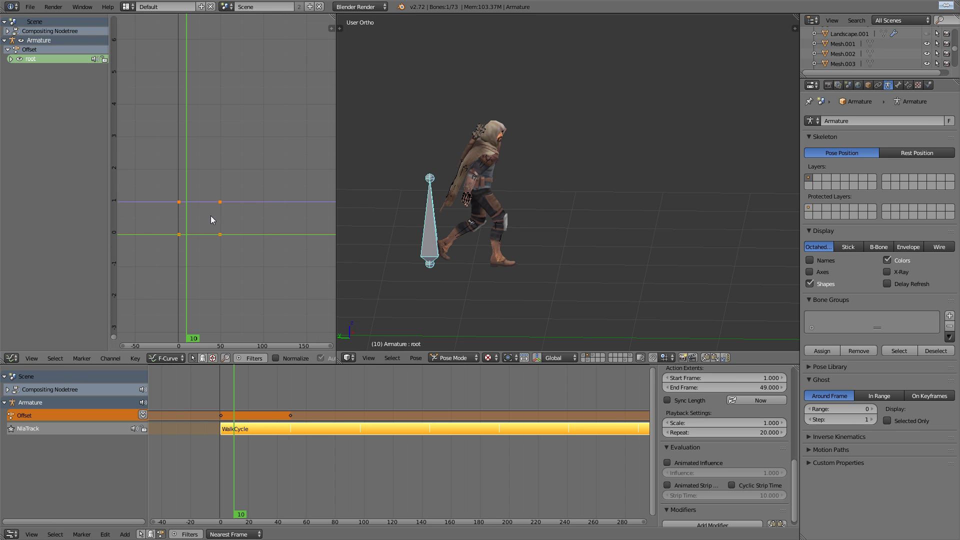
left_click(11, 58)
key("v")
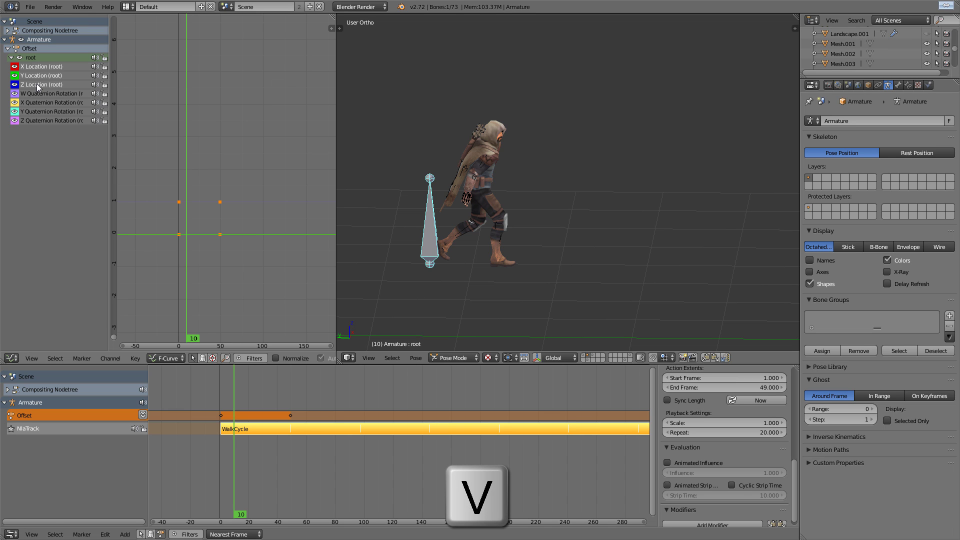
key("v")
Set the interpolation of the root bone's location keyframes to Constant
middle_click_drag(186, 229, 219, 187)
key("b")
left_click_drag(183, 162, 276, 224)
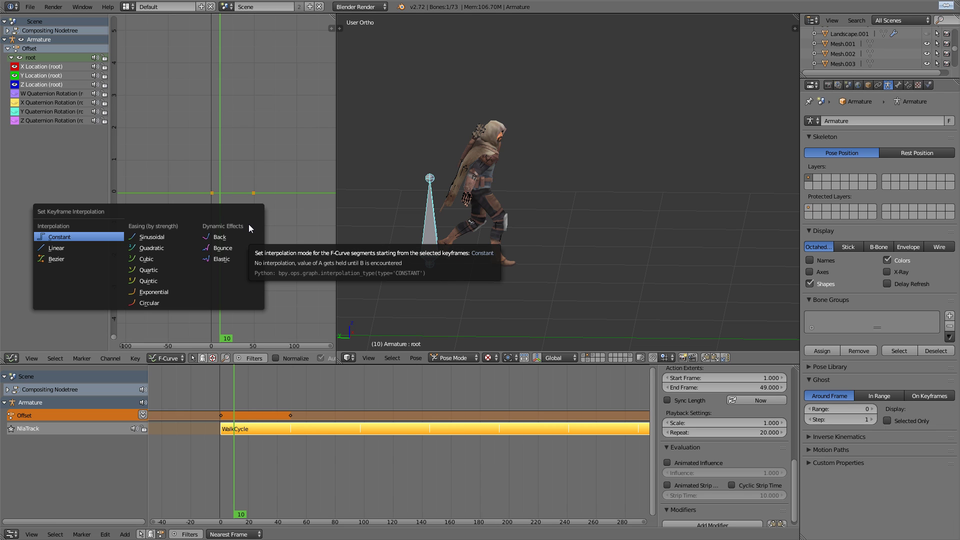
left_click(75, 236)
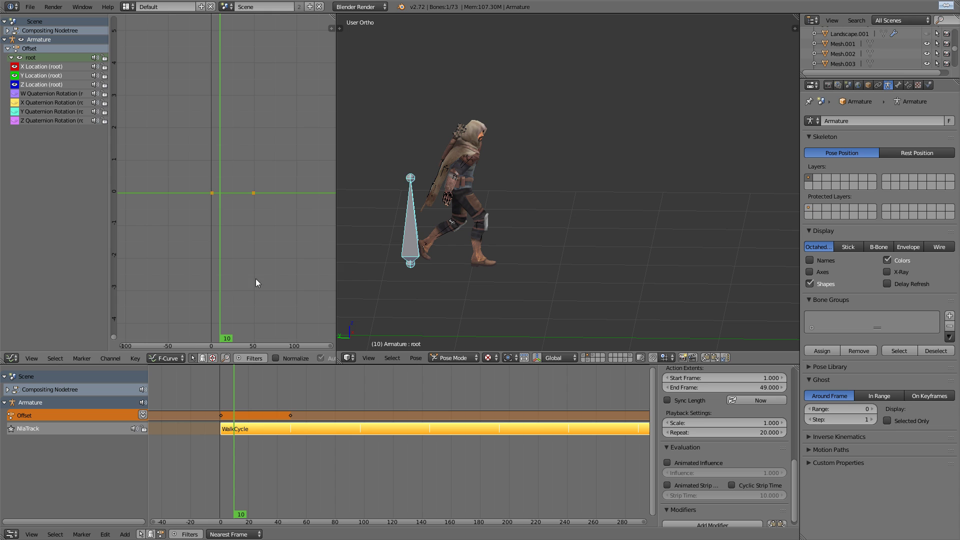
Fit the root bone's location curves in the Graph Editor and scrub to frame 49 to examine the stepped offset
mouse_move(226, 393)
left_mouse_down()
mouse_move(217, 397)
mouse_move(233, 395)
left_mouse_up()
key("Home")
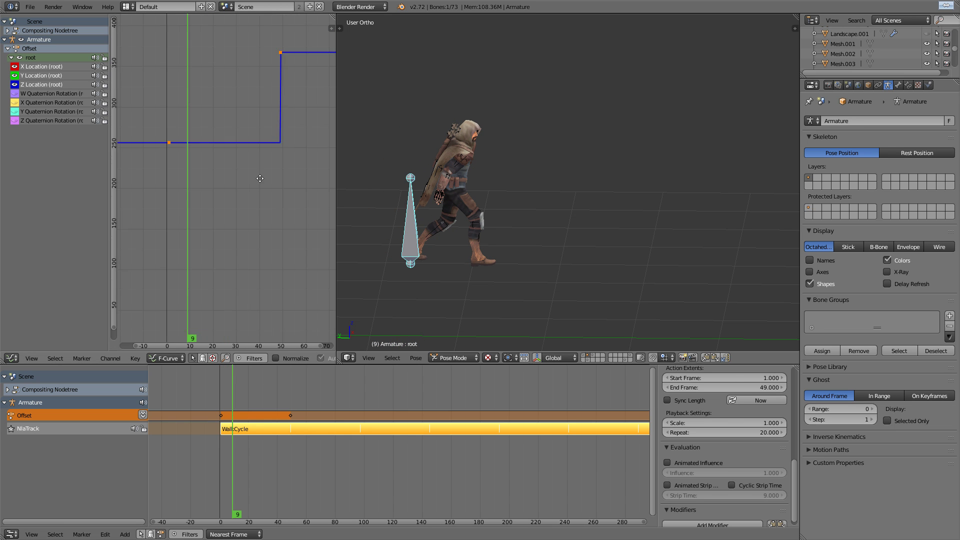
scroll(255, 170, "down", 5)
middle_click_drag(265, 150, 278, 203)
left_click_drag(225, 198, 269, 211)
Adjust the root bone's position along the Y axis at frame 49 and replace its LocRot keyframe
scroll(611, 208, "up", 3)
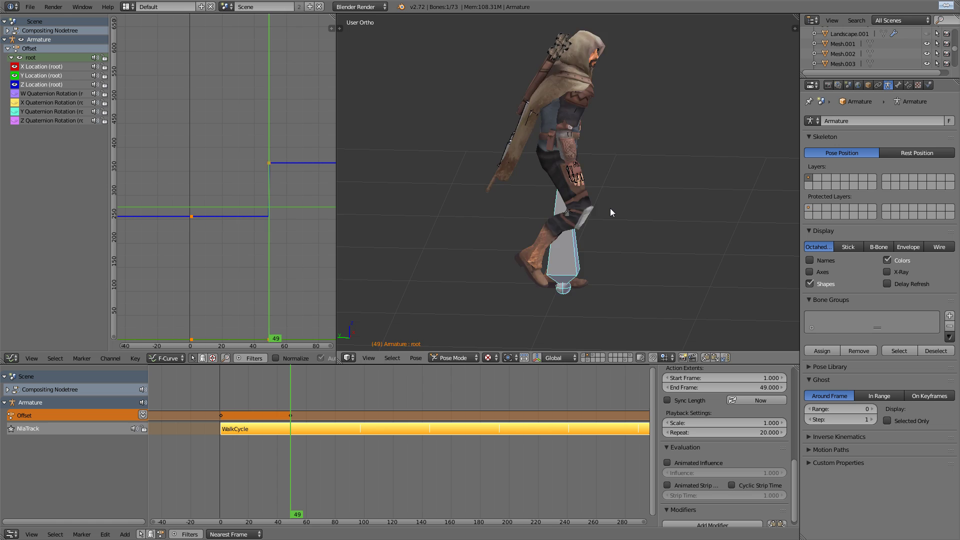
key("g")
key("y")
left_click(668, 260)
key("i")
Fine-tune the root bone along the global Y axis at frame 49 to match frame 48, replacing its LocRot keyframe after each nudge
scroll(668, 261, "up", 4)
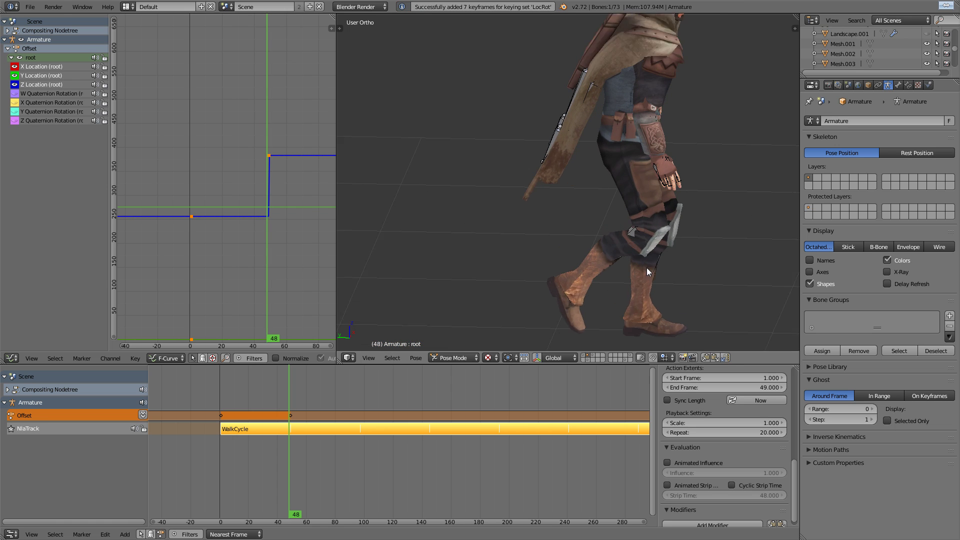
key("Left")
key("Right")
key("g")
key("y")
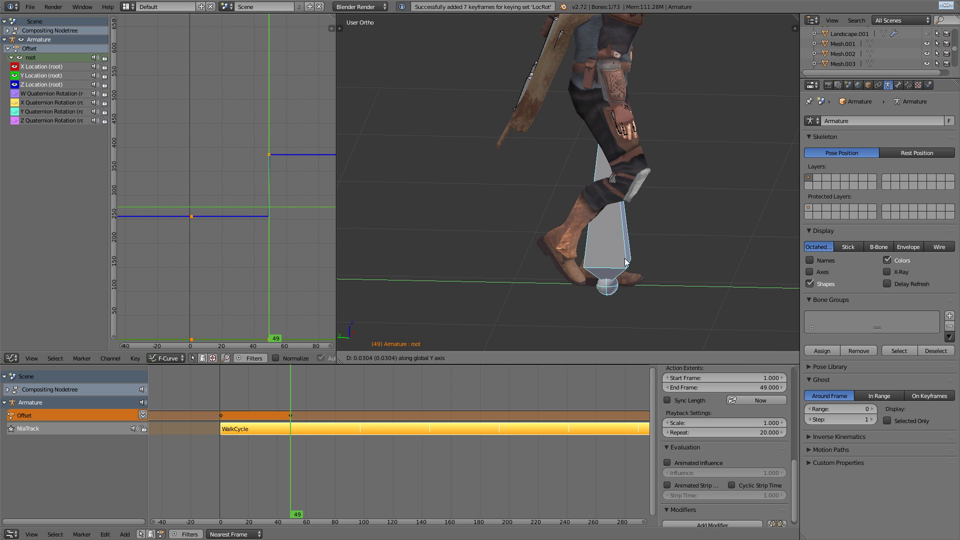
left_click(626, 264)
key("i")
key("Left")
key("Right")
key("g")
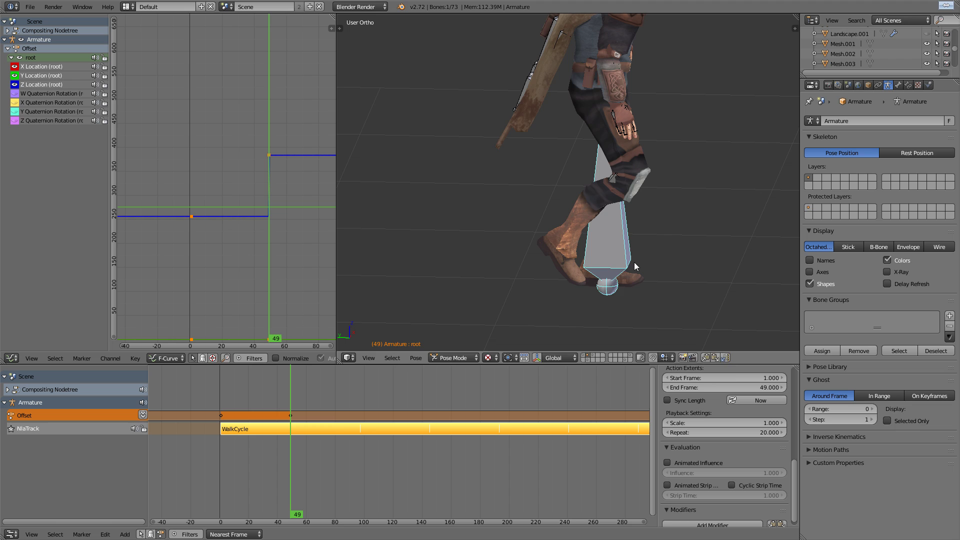
key("y")
left_click(652, 264)
key("i")
Step back and forth through the frames around 49 to check the ranger's foot alignment across the offset
key("Left")
key("Left")
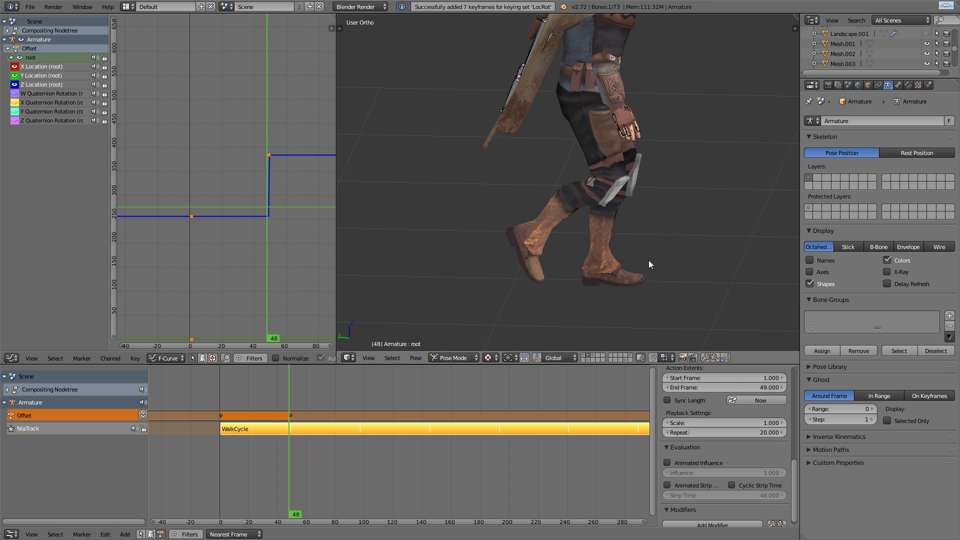
key("Right")
key("Right")
key("Right")
key("Right")
key("Right")
key("Left")
key("Left")
key("Left")
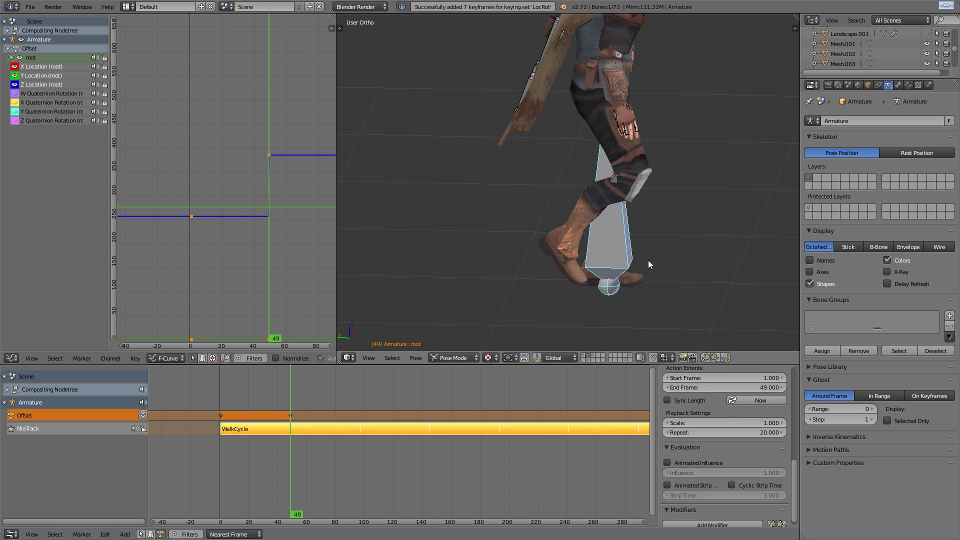
key("Right")
key("Right")
key("Right")
scroll(646, 260, "down", 5)
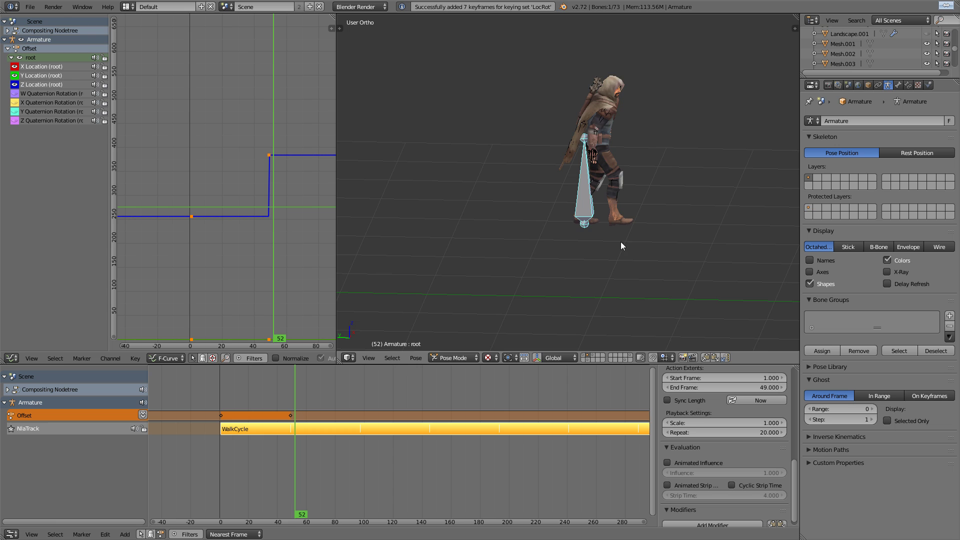
Play the animation from the start of the walk and examine the ranger's forward travel from another angle
left_click_drag(296, 413, 223, 410)
key("alt+a")
scroll(560, 215, "down", 4)
middle_click_drag(575, 218, 506, 222)
scroll(519, 207, "up", 4)
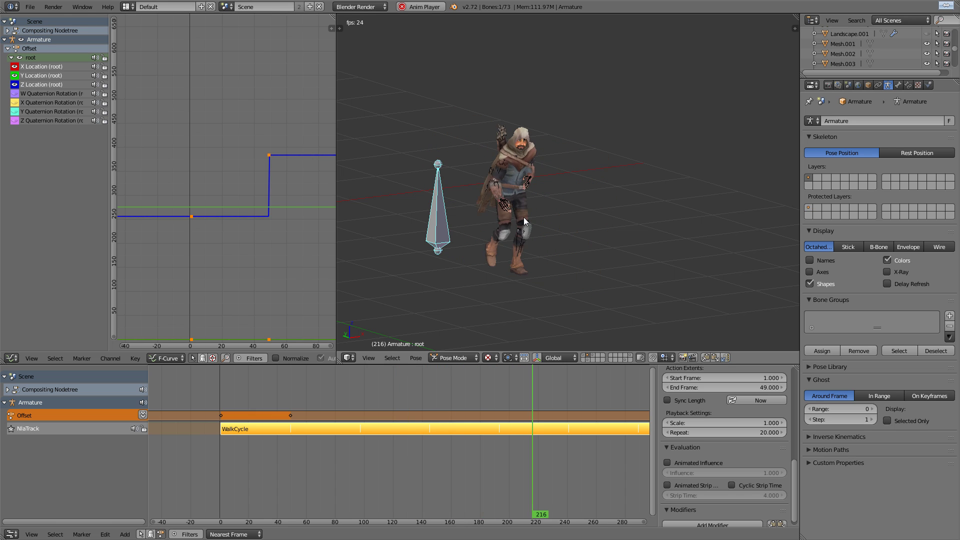
scroll(440, 174, "down", 2)
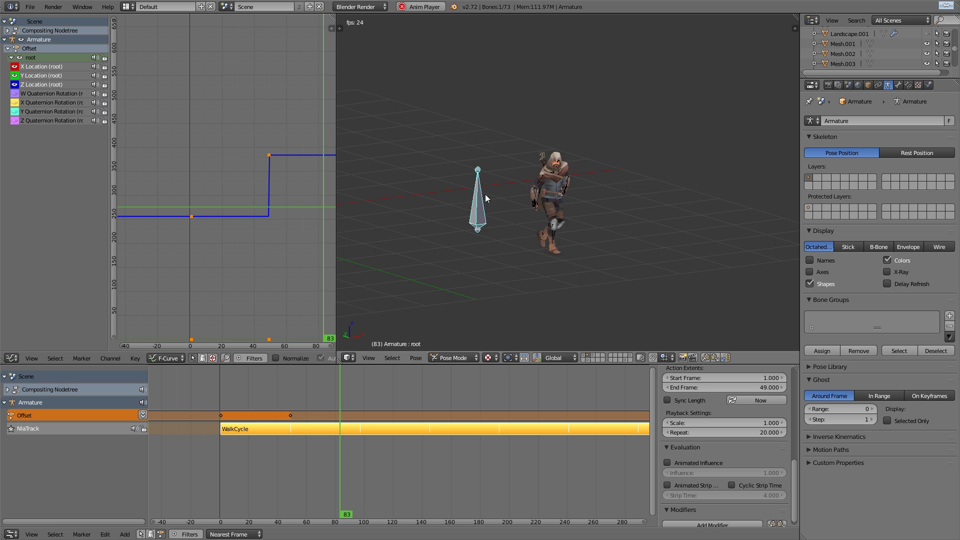
key("alt+a")
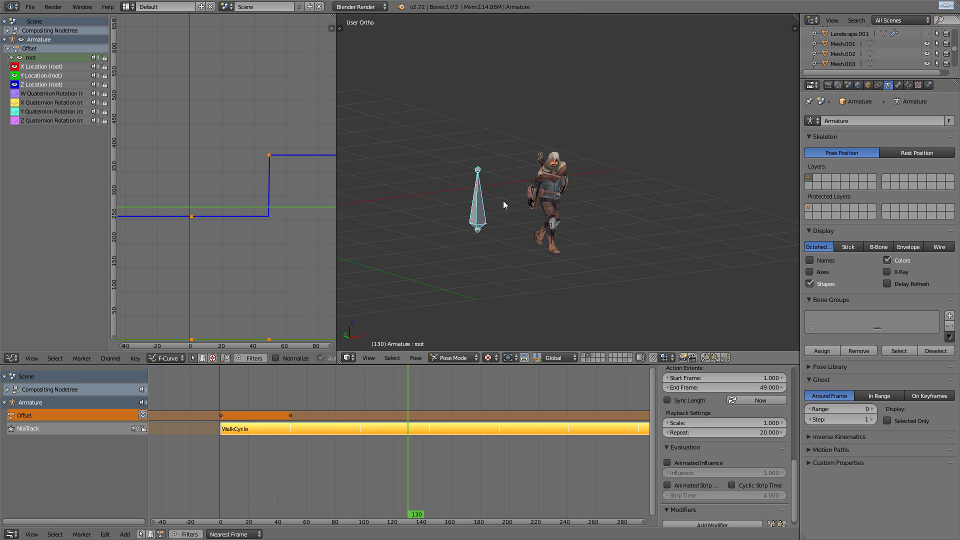
Add a Cycles modifier to the root's Z Location curve with both Before and After modes set to Repeat with Offset
middle_click_drag(295, 204, 244, 210)
key("n")
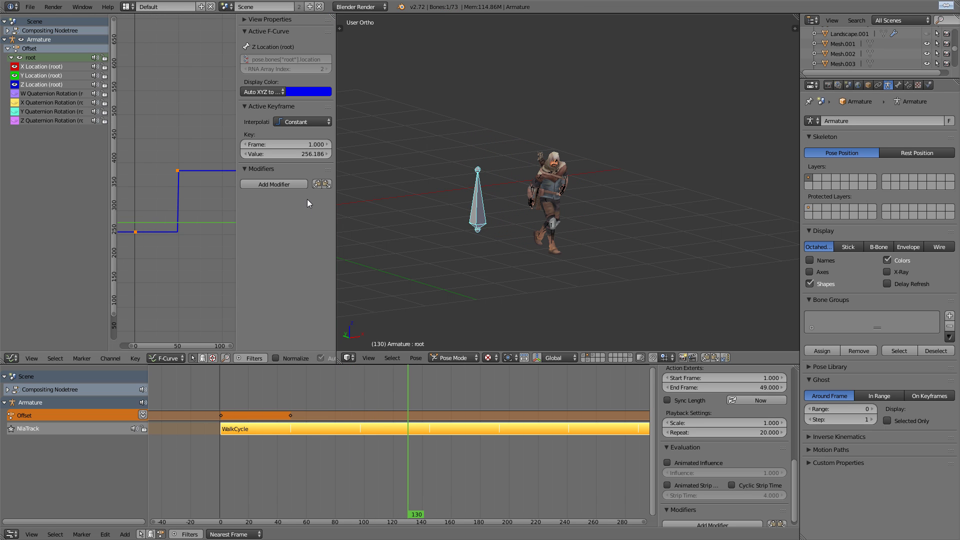
left_click(255, 184)
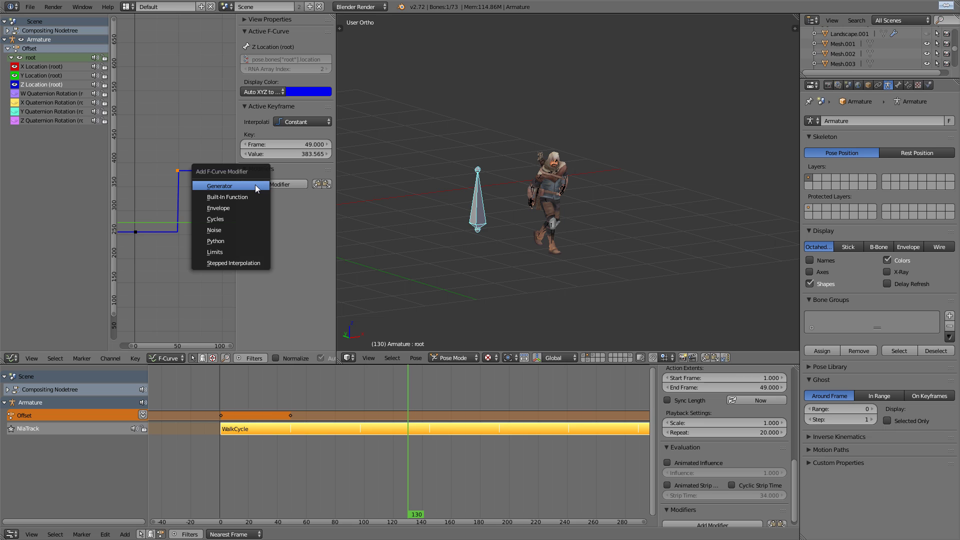
left_click(242, 218)
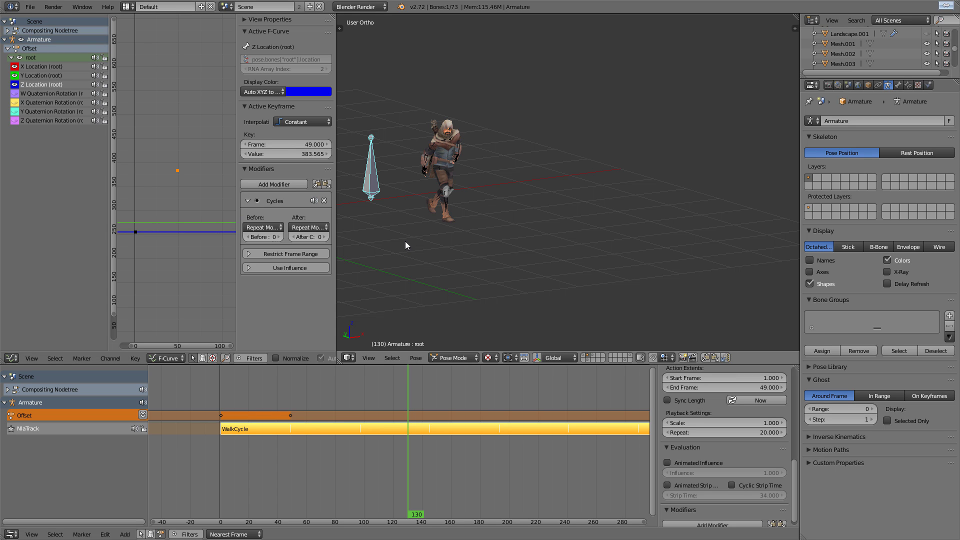
left_click(268, 228)
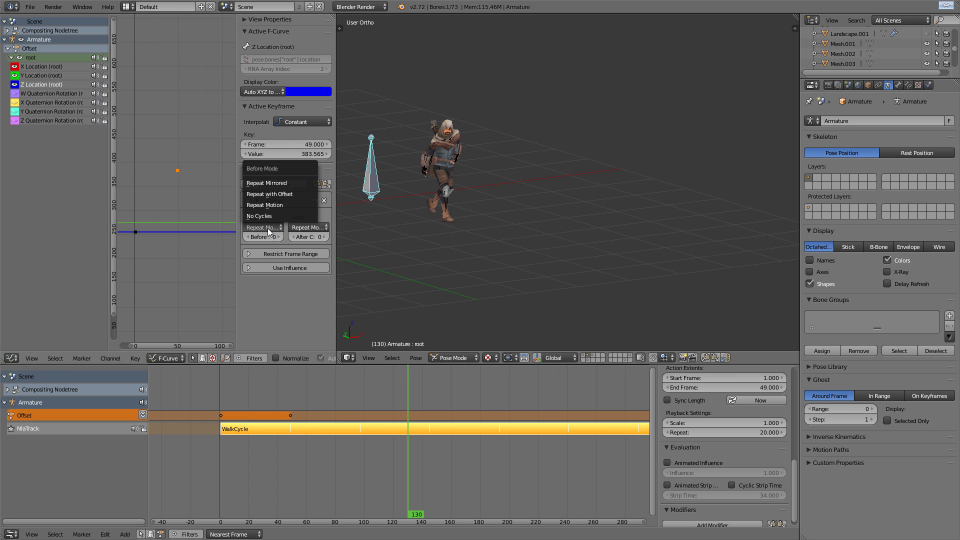
left_click(275, 194)
left_click(307, 227)
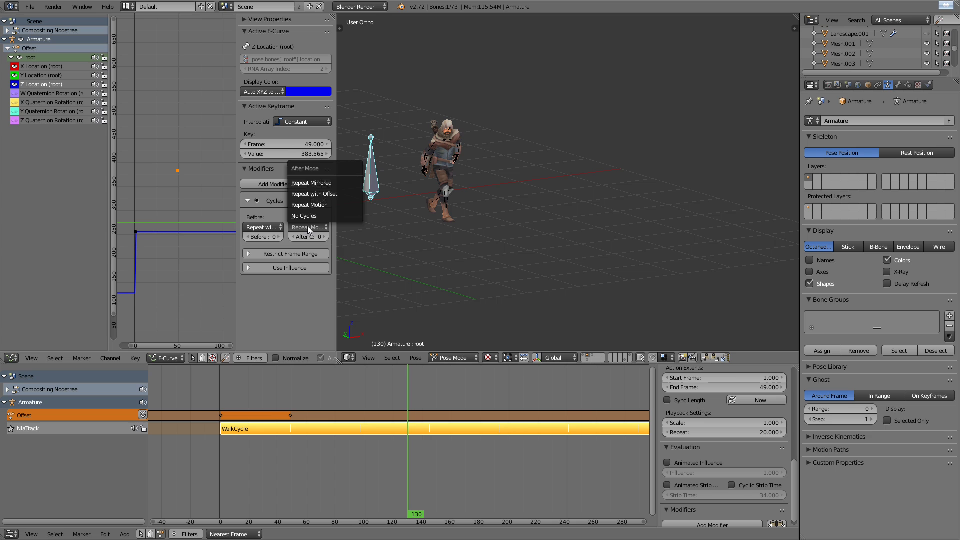
left_click(308, 194)
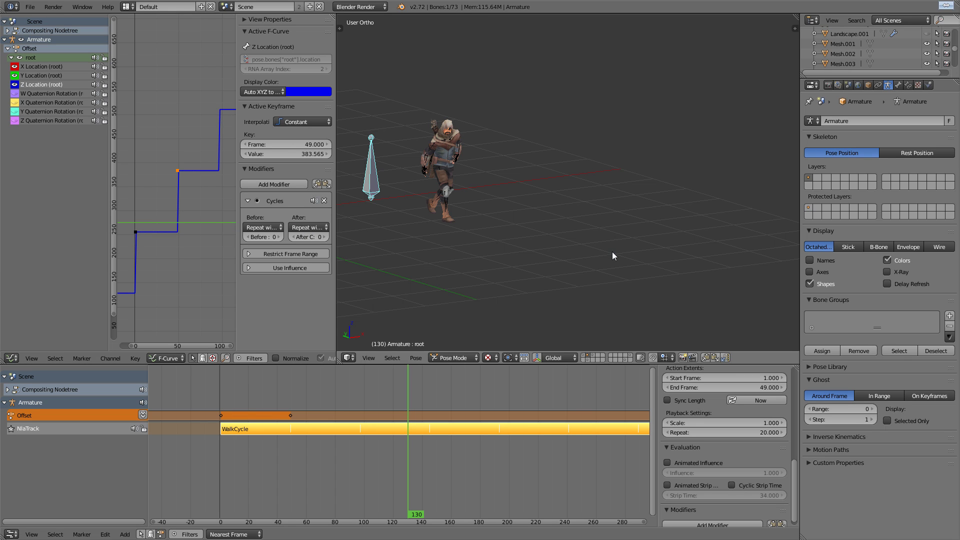
Push the Offset action down into its own NLA strip and extend the strip's action end frame to 646.9
left_click(143, 415)
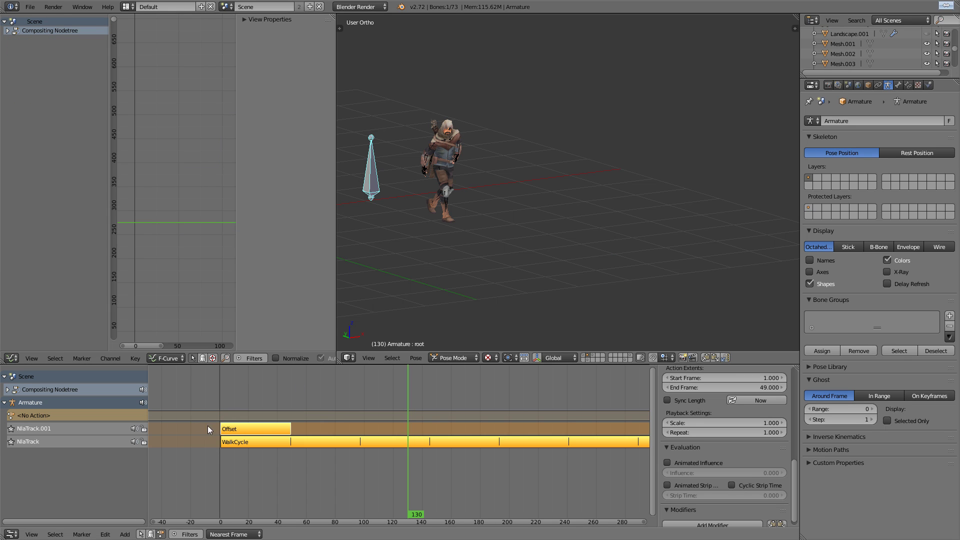
left_click(235, 430)
scroll(726, 416, "up", 2)
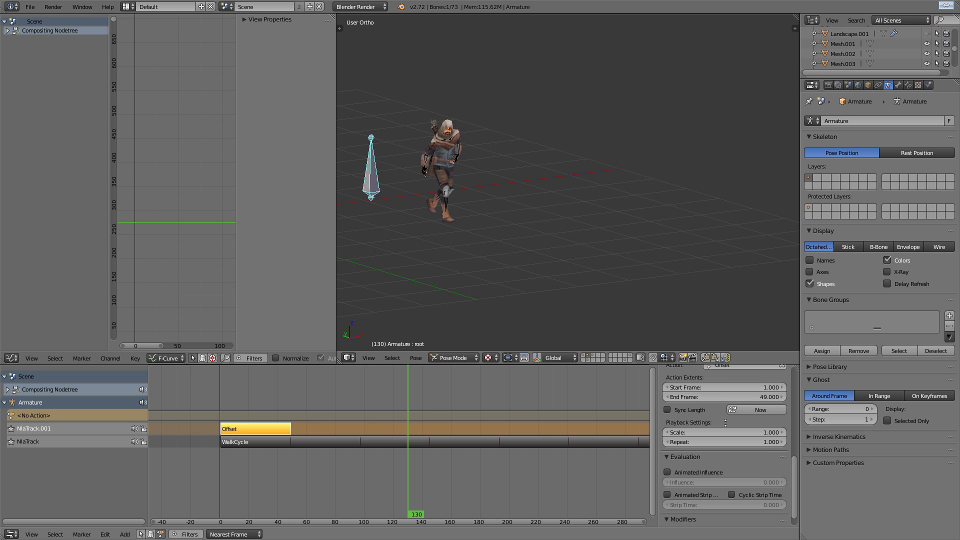
scroll(718, 407, "up", 2)
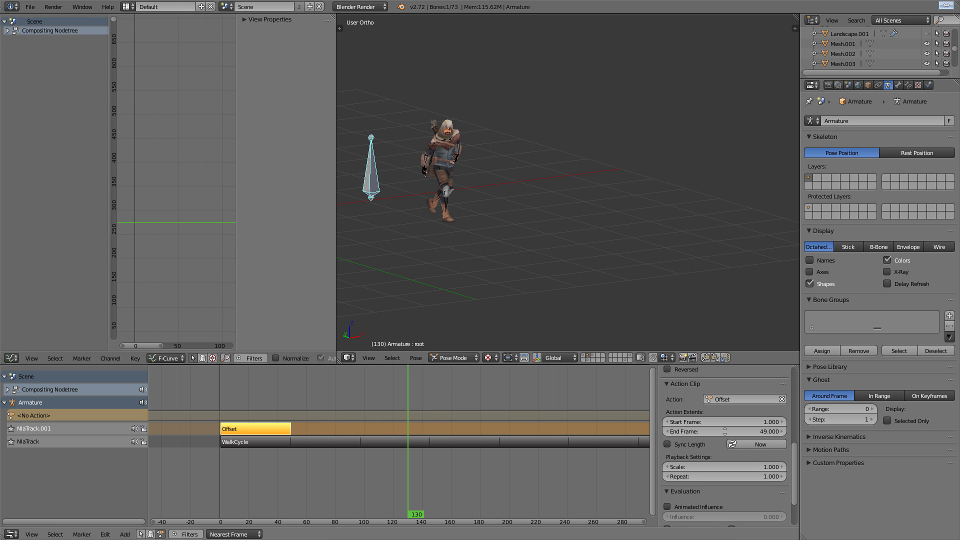
left_click_drag(728, 434, 773, 434)
left_click_drag(406, 444, 451, 447)
key("Tab")
key("Tab")
left_click_drag(695, 436, 710, 434)
Play the extended animation from frame 160 to check that the ranger keeps travelling forward
scroll(667, 276, "down", 6)
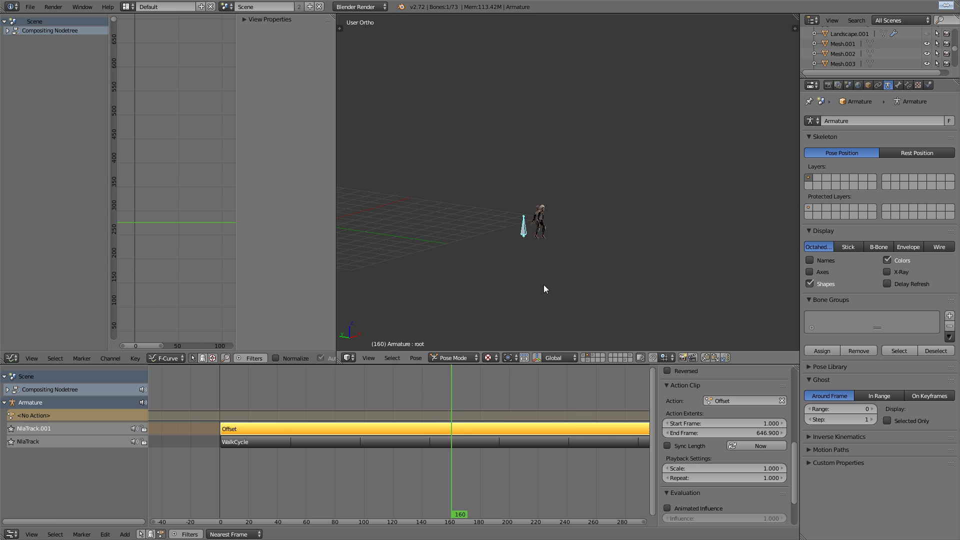
key("alt+a")
scroll(595, 275, "up", 5)
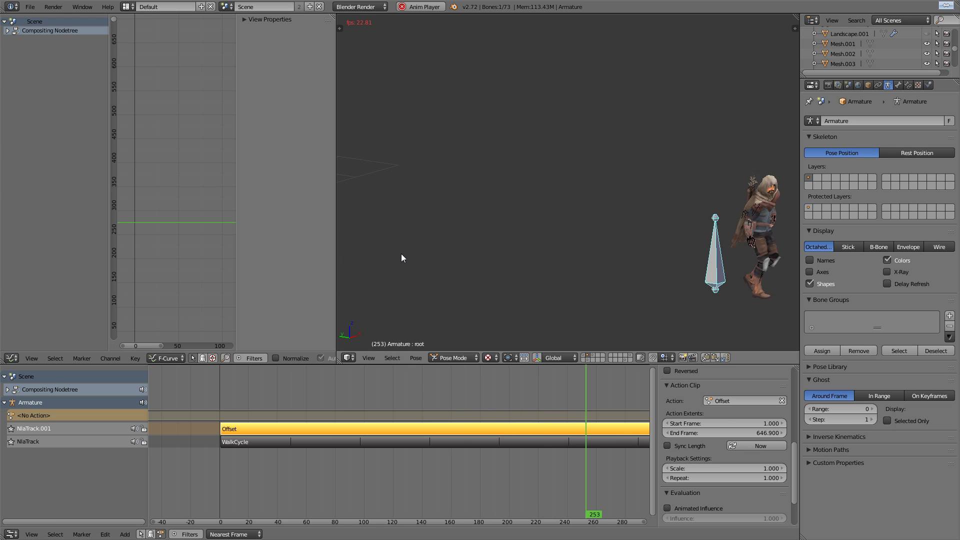
Hide the Graph Editor's properties sidebar and widen the 3D viewport
key("t")
key("t")
key("n")
middle_click_drag(771, 253, 736, 235)
left_click_drag(336, 238, 284, 237)
Examine the looping forward walk from several distances during playback, and stop it
scroll(437, 230, "down", 8)
scroll(482, 216, "up", 4)
scroll(485, 209, "down", 2)
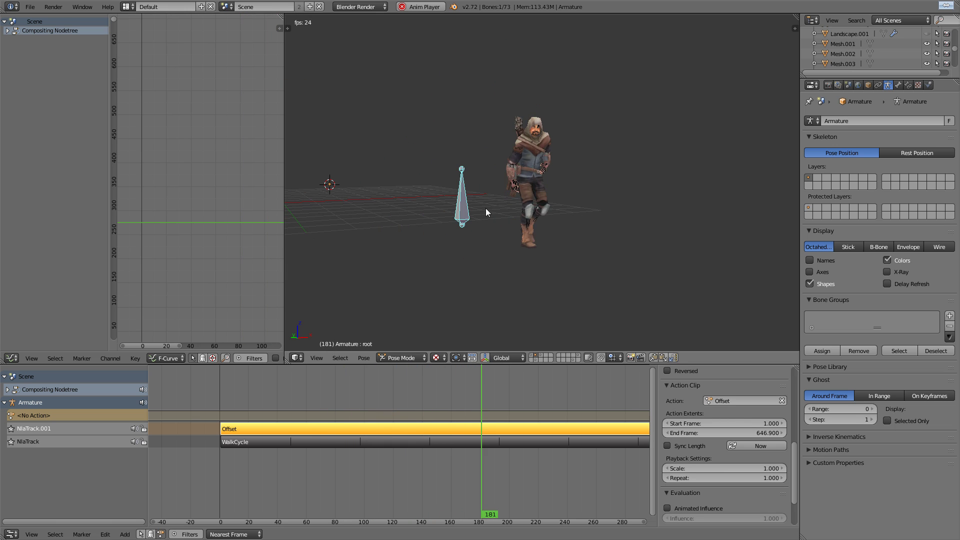
scroll(570, 206, "up", 2)
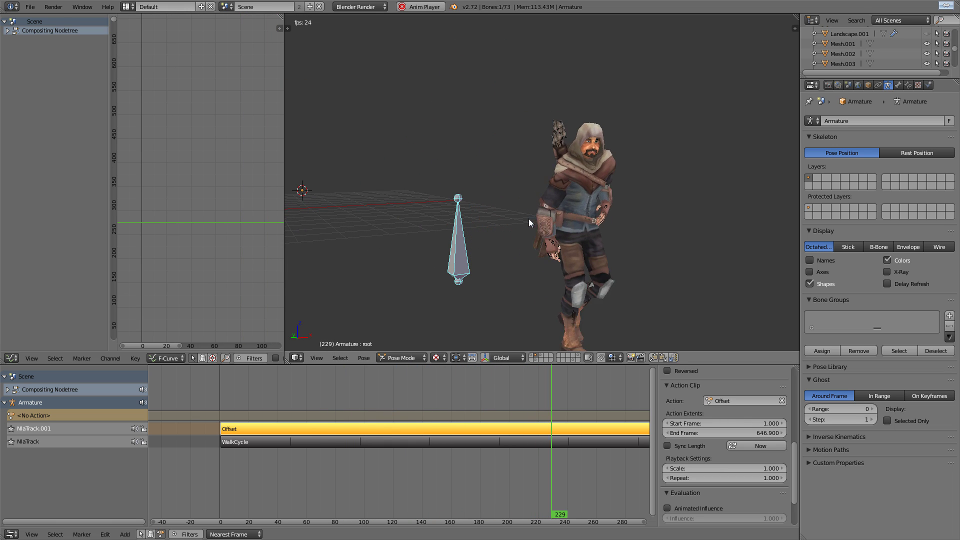
scroll(525, 218, "up", 4)
scroll(521, 216, "down", 3)
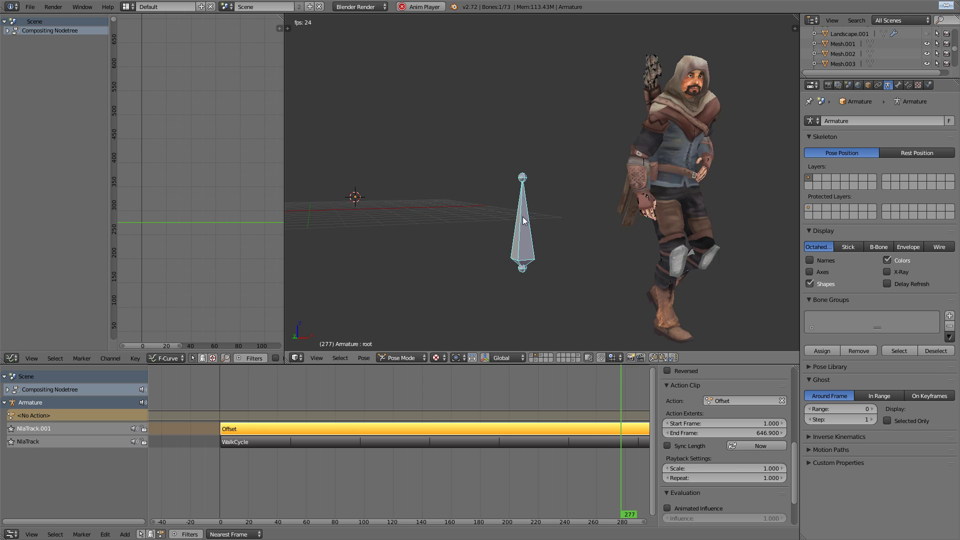
key("alt+a")
Scrub to frame 196 and select the upper_arm_R bone in wireframe display, returning to textured shading
left_click_drag(565, 443, 504, 445)
middle_click_drag(495, 310, 419, 230)
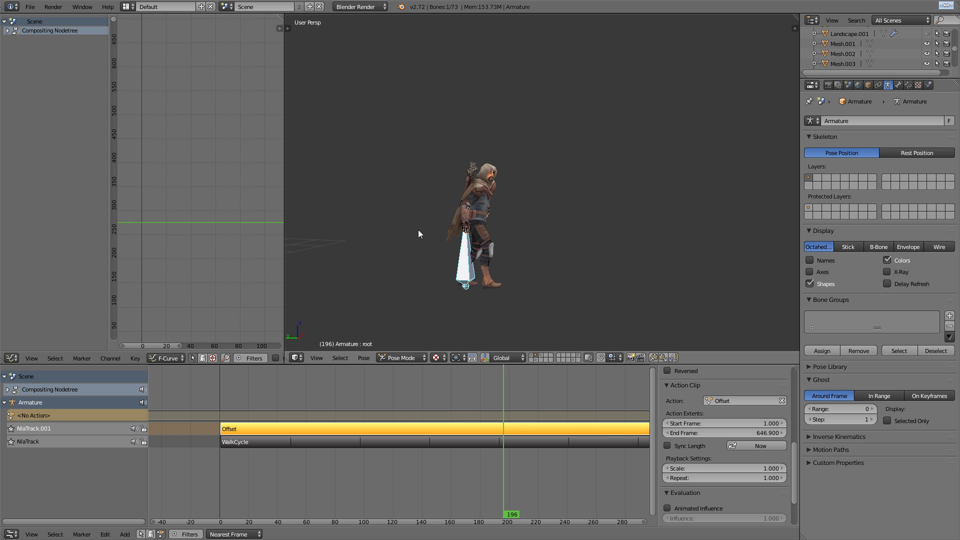
scroll(521, 217, "up", 4)
mouse_move(487, 230)
middle_mouse_down()
mouse_move(521, 218)
mouse_move(515, 161)
mouse_move(561, 167)
middle_mouse_up()
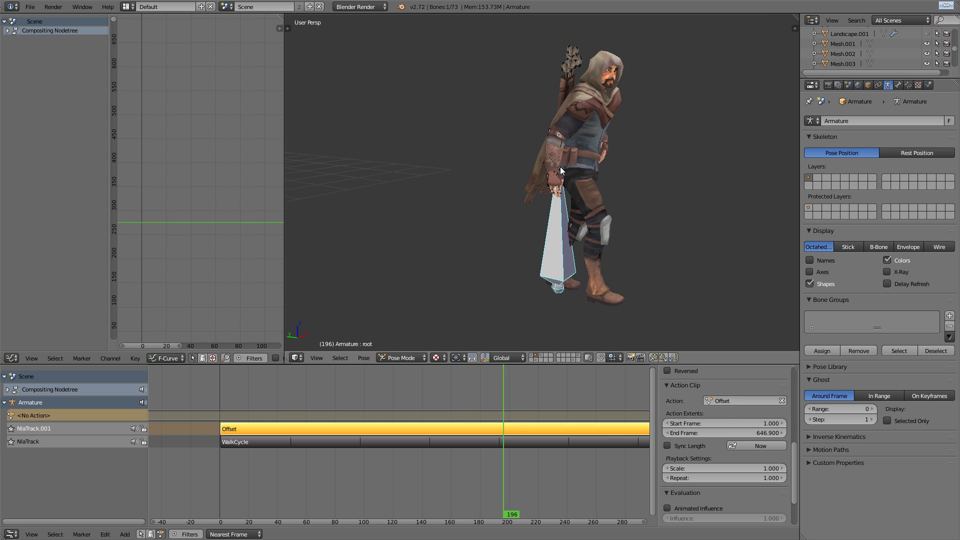
key("z")
right_click(542, 119)
key("z")
key("alt+z")
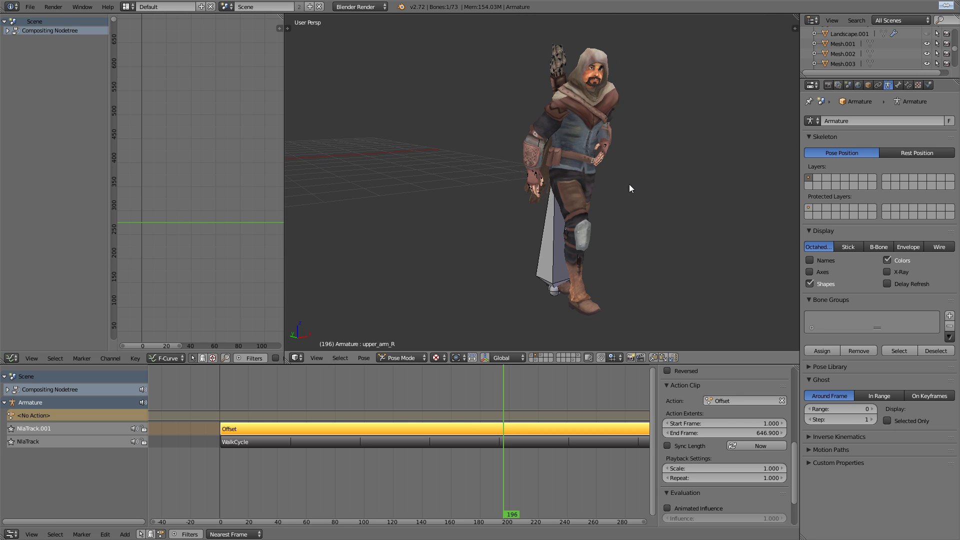
Go back to frame 164 and insert a LocRot keyframe on the upper_arm_R bone
left_click_drag(479, 383, 460, 376)
key("Left")
key("Left")
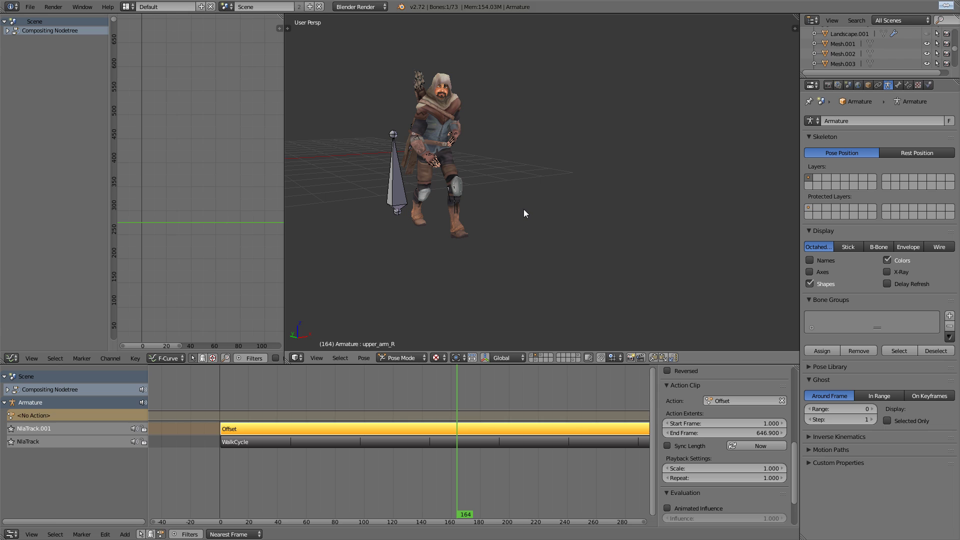
key("i")
Switch the Graph Editor area to the Action Editor and rename the new action as TestLayer
left_click(12, 357)
left_click(33, 298)
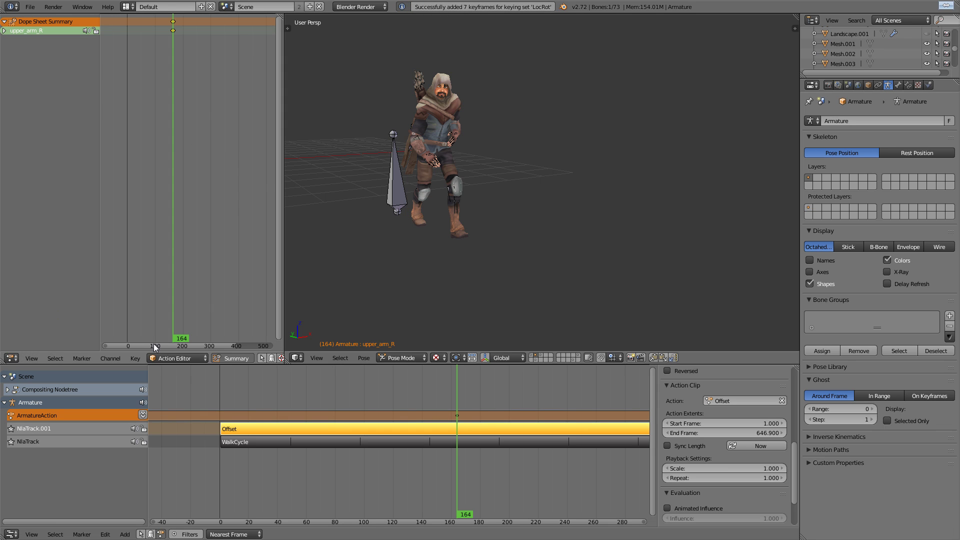
scroll(236, 360, "down", 6)
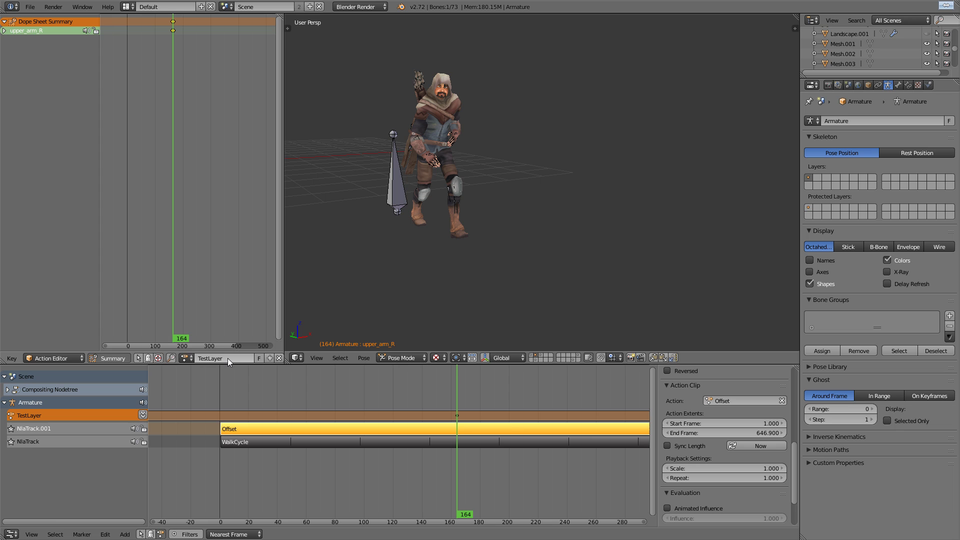
Re-key upper_arm_R at frame 164, and at frame 194 rotate the arm outward and insert a LocRot keyframe
middle_click_drag(449, 183, 452, 185)
key("i")
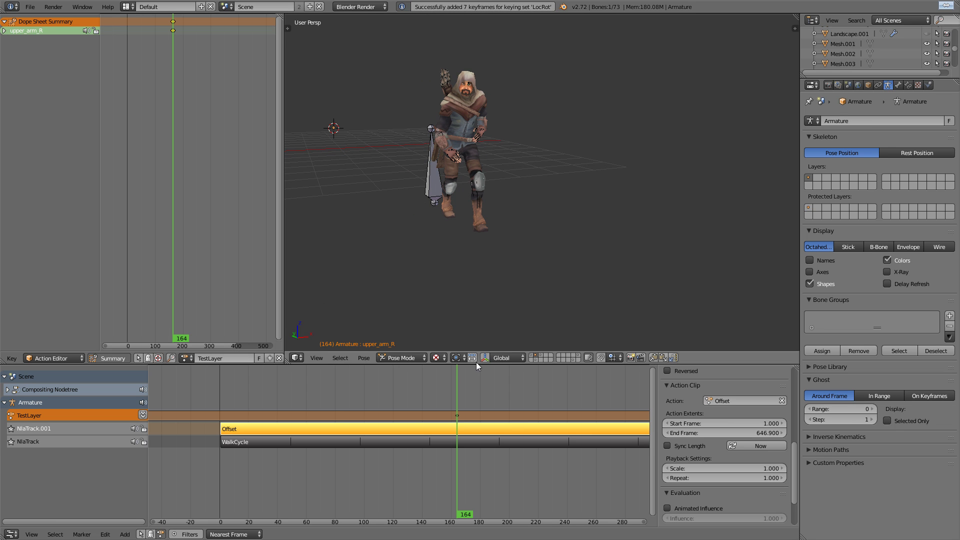
key("Right")
key("Right")
key("Right")
key("Right")
key("Right")
key("Right")
key("Right")
key("Right")
key("Right")
key("Right")
key("Right")
key("Right")
key("Right")
key("Right")
key("Right")
key("Right")
key("Right")
key("Right")
key("Right")
key("Right")
middle_click_drag(439, 237, 423, 232)
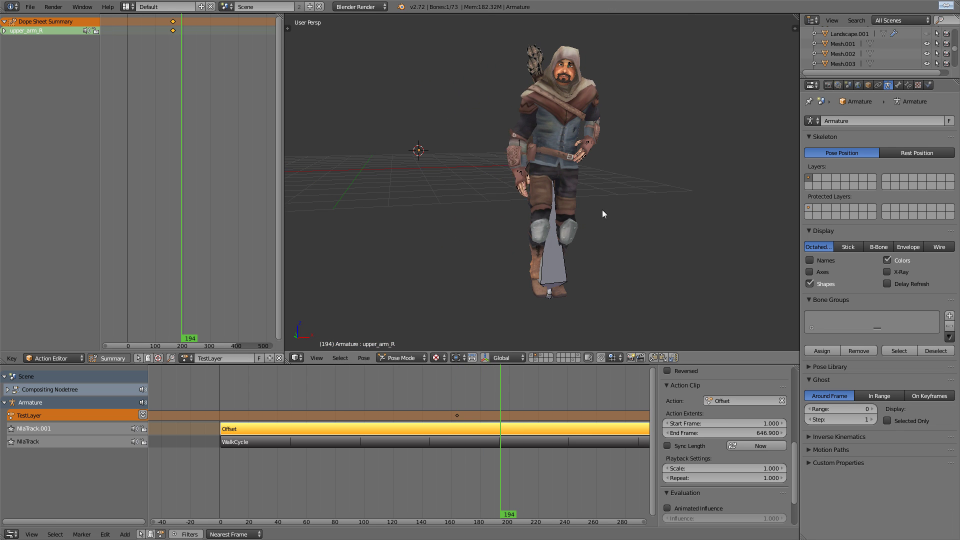
key("r")
left_click(533, 247)
key("i")
Play the animation from just before frame 164 to check the layered arm movement
left_click_drag(496, 407, 452, 402)
key("alt+a")
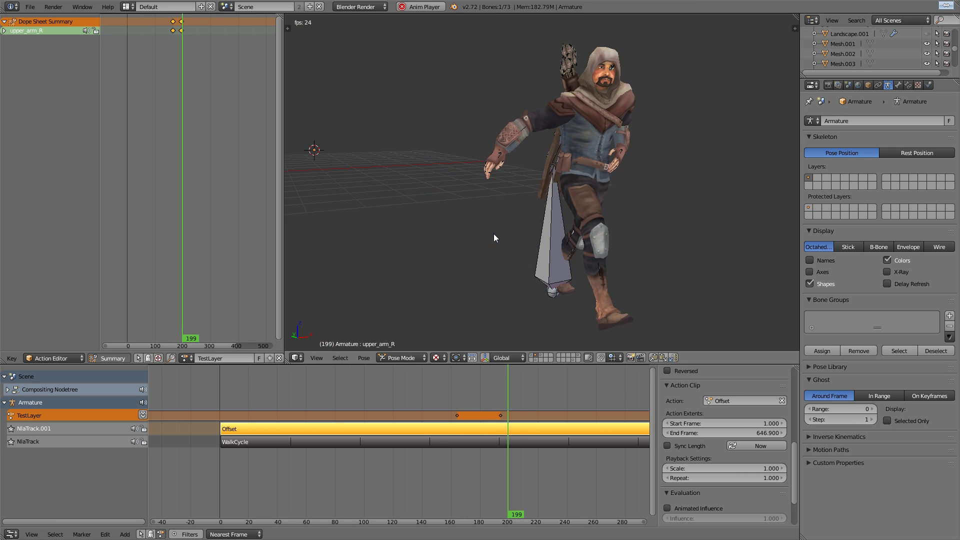
scroll(518, 197, "down", 1)
key("alt+a")
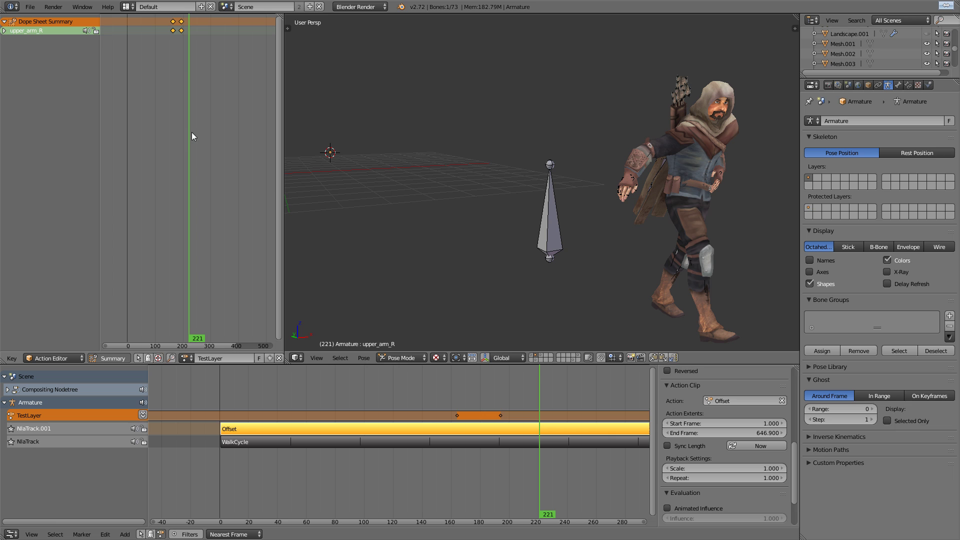
Duplicate the frame 164 upper_arm_R keyframe to about frame 224 and play back the complete arm movement
key("shift+d")
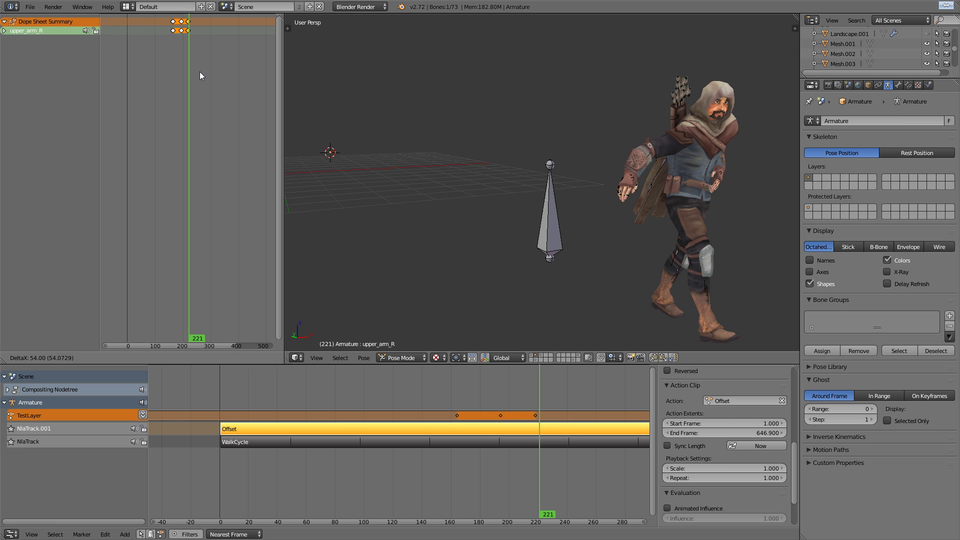
left_click(200, 71)
left_click_drag(479, 419, 452, 407)
key("alt+a")
middle_click_drag(498, 190, 476, 187)
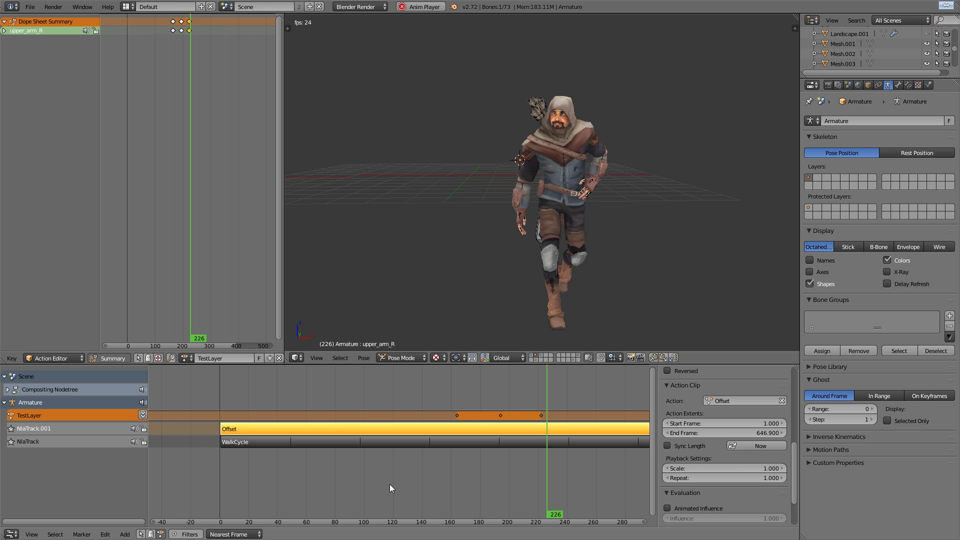
Stop the playback, unlink the TestLayer action and assign the HeadLook action to the armature
key("alt+a")
middle_click_drag(521, 151, 549, 173)
middle_click_drag(549, 187, 433, 166, "shift")
middle_click_drag(270, 358, 181, 357)
left_click(180, 358)
left_click(116, 358)
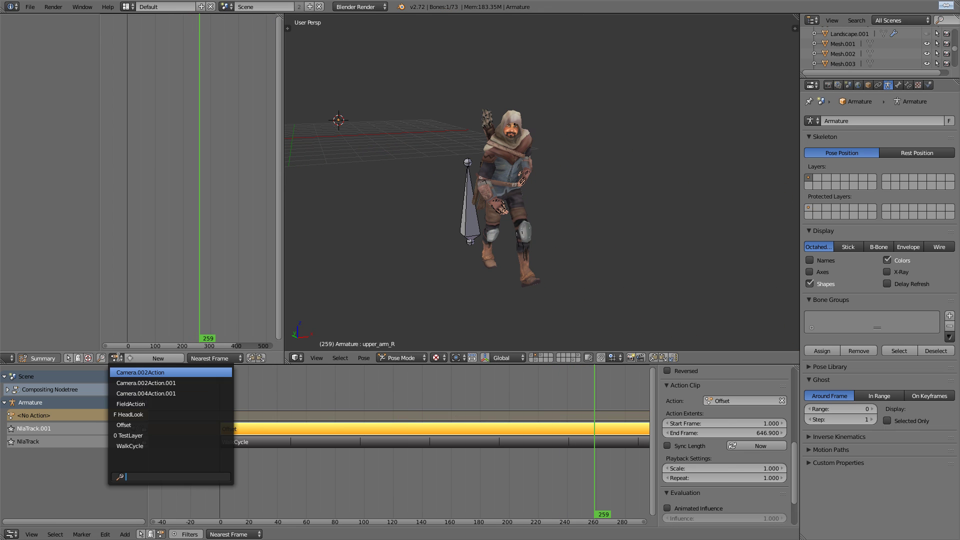
left_click(131, 413)
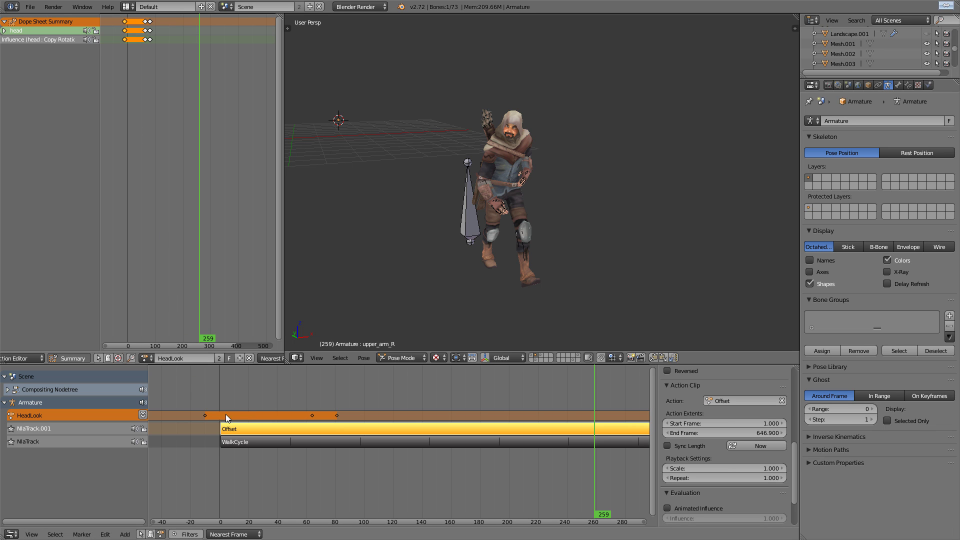
Push the HeadLook action down into its own NLA strip and move the strip to start at frame 96
left_click(143, 415)
right_click_drag(206, 432, 353, 433)
right_click(348, 443)
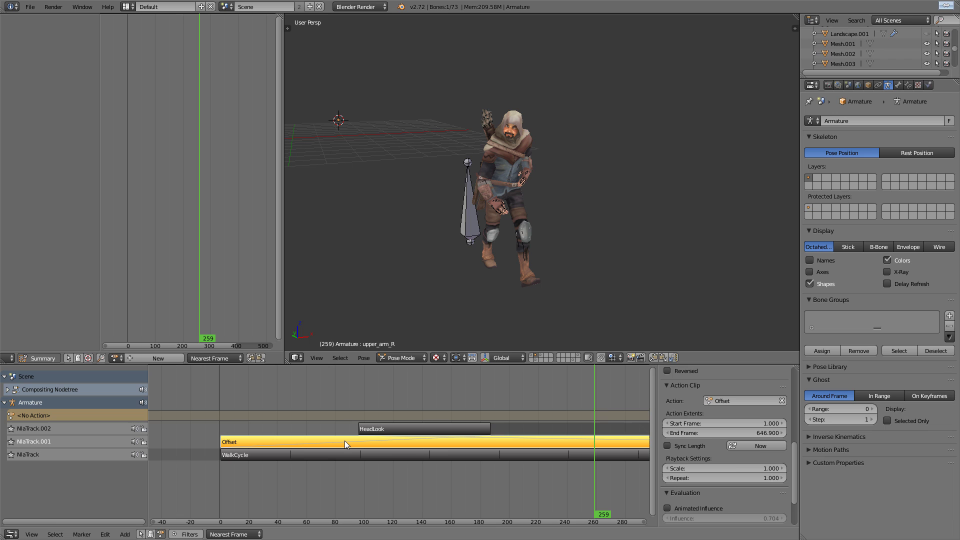
Select only the Offset strip and turn off its Auto Blend In/Out
key("a")
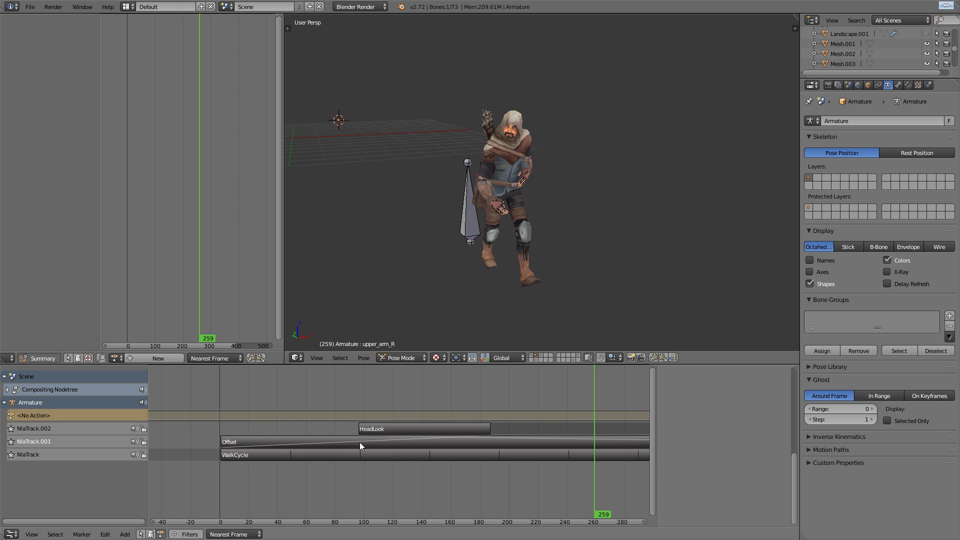
right_click(386, 445)
scroll(706, 422, "down", 5)
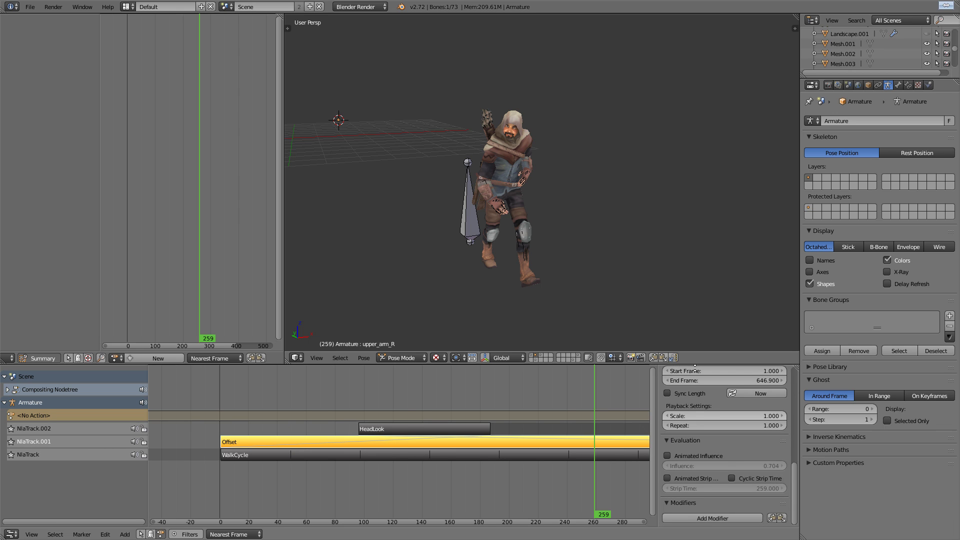
scroll(706, 423, "up", 6)
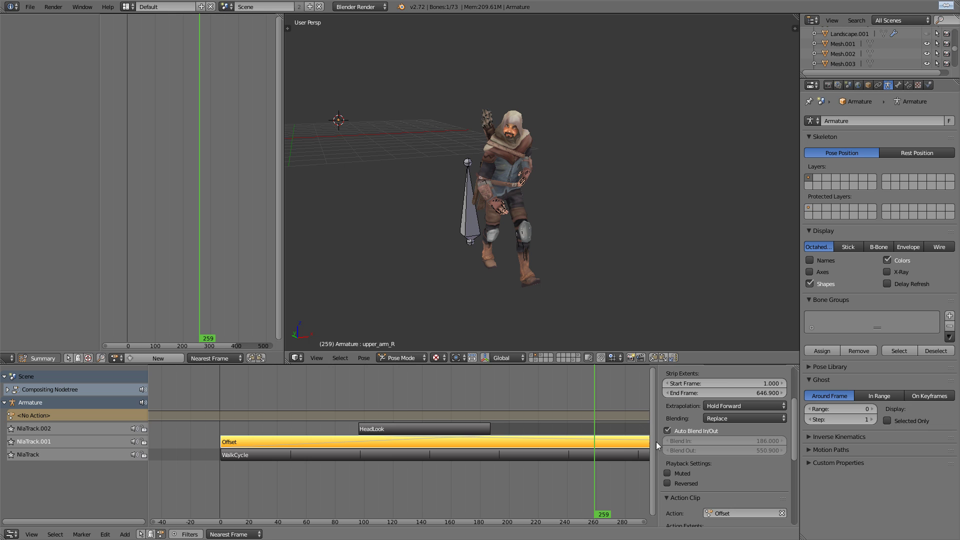
left_click(667, 432)
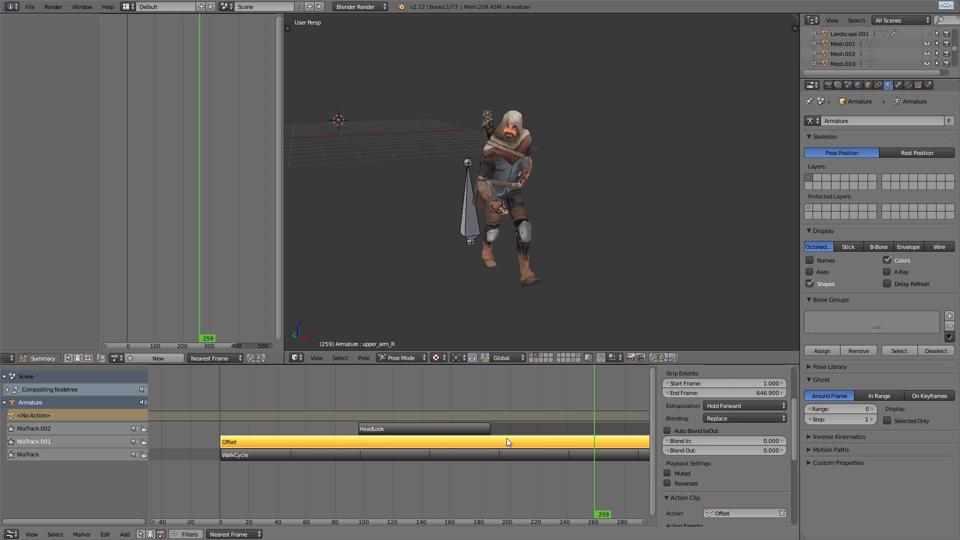
Move the HeadLook strip to start at frame 52 and scrub through it in front view
right_click(451, 433)
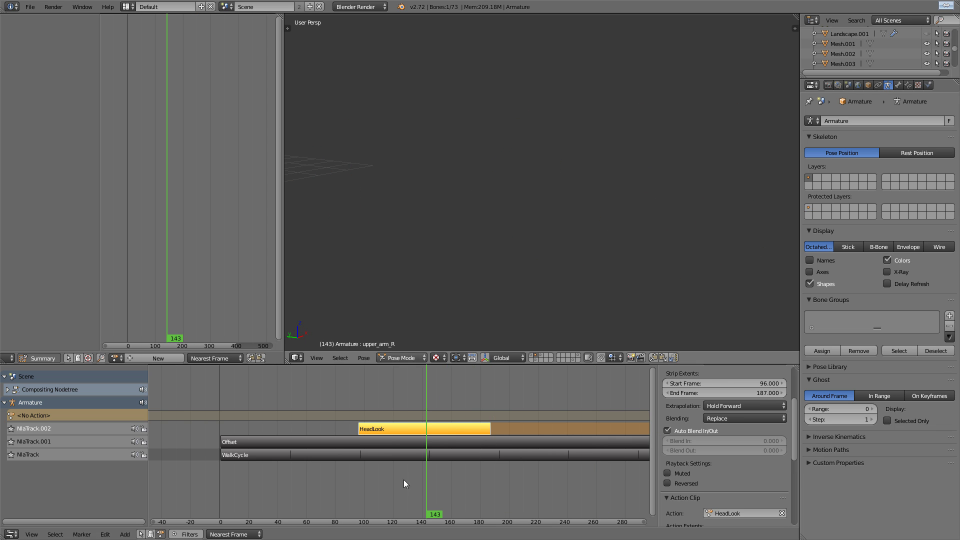
middle_click_drag(396, 201, 535, 229, "shift")
scroll(590, 223, "up", 3)
left_click_drag(384, 390, 451, 424)
key("g")
right_click(446, 436)
left_click(453, 423)
key("g")
left_click(387, 419)
left_click_drag(383, 415, 434, 412)
key("KP_1")
scroll(542, 145, "up", 3)
left_click(398, 413)
scroll(562, 201, "up", 2)
scroll(562, 201, "up", 2)
scroll(536, 215, "down", 2)
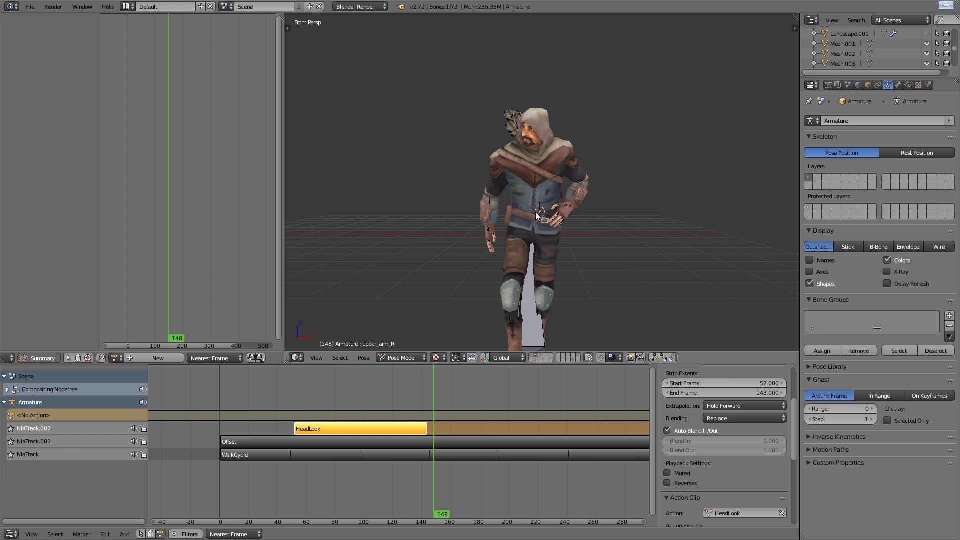
Play and scrub the animation from the front and the side to review the layered head movement on the walk
key("alt+a")
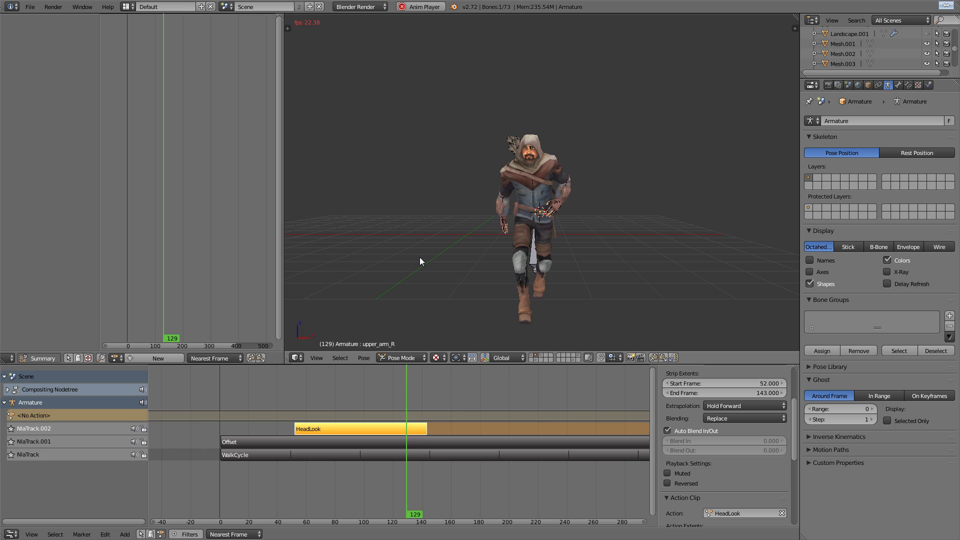
middle_click_drag(535, 263, 553, 259)
middle_click_drag(554, 259, 377, 234, "shift")
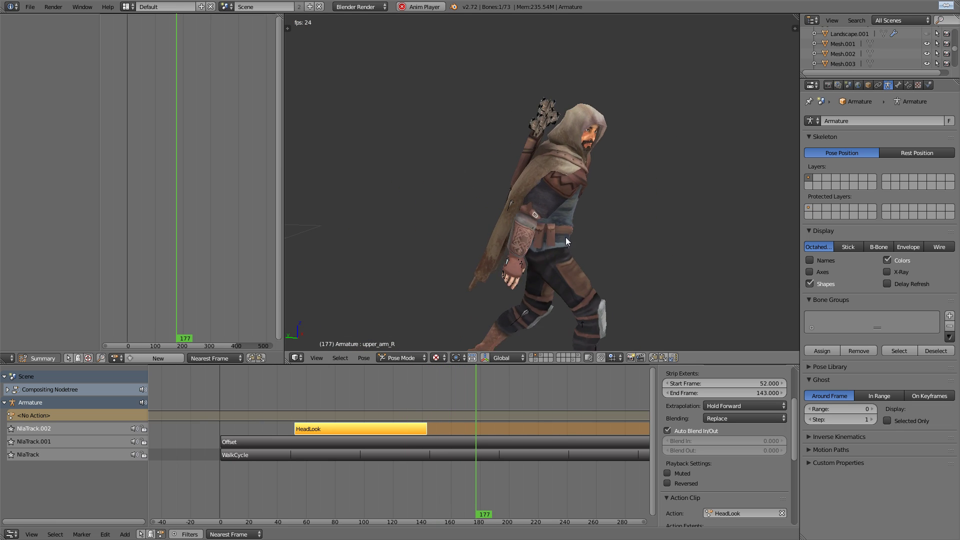
key("alt+a")
scroll(572, 233, "down", 3)
middle_click_drag(542, 229, 480, 238)
left_click_drag(435, 400, 371, 395)
middle_click_drag(520, 260, 574, 258, "shift")
scroll(501, 220, "up", 2)
middle_click_drag(455, 210, 382, 372, "shift")
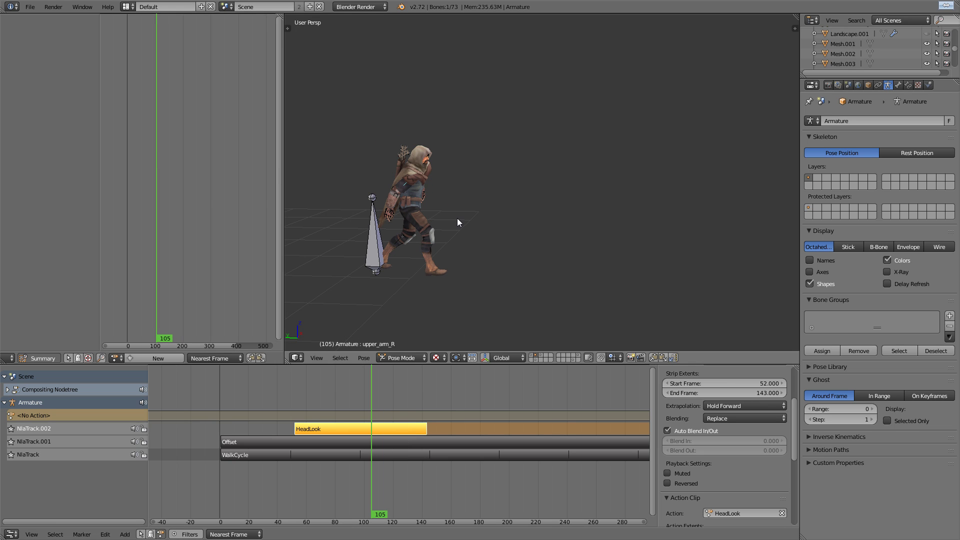
Leave Pose Mode for Object Mode and unhide all hidden objects, including the landscape
scroll(571, 214, "down", 2)
middle_click_drag(457, 218, 566, 236, "shift")
key("ctrl+Tab")
key("alt+h")
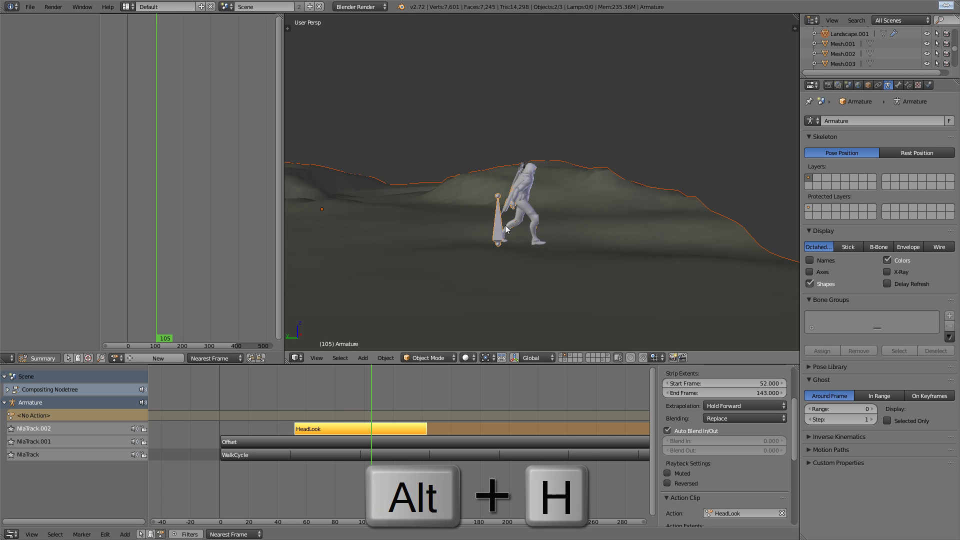
Move the HeadLook strip to start at frame 1 and set the current frame to 1
left_click_drag(363, 372, 219, 392)
key("g")
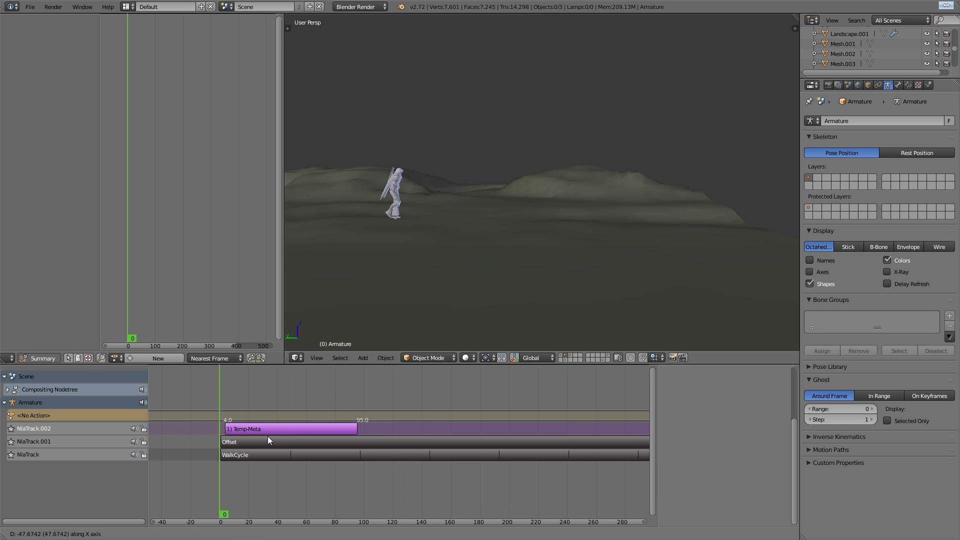
left_click(265, 437)
middle_click_drag(426, 160, 517, 152, "shift")
scroll(539, 146, "up", 2)
mouse_move(231, 398)
left_mouse_down()
mouse_move(261, 402)
mouse_move(222, 405)
left_mouse_up()
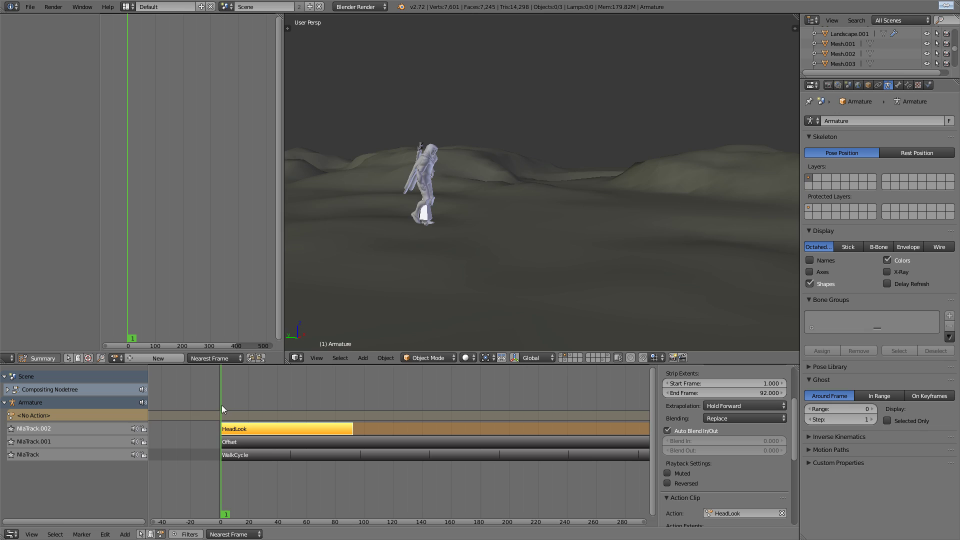
Limit the maximum draw type of Landscape.001 to Solid
right_click(508, 168)
left_click(868, 86)
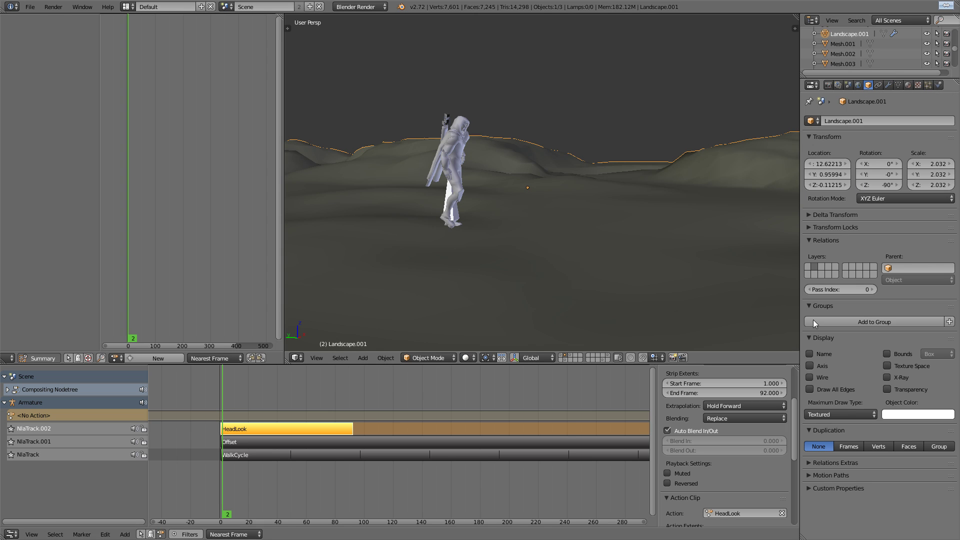
left_click(849, 415)
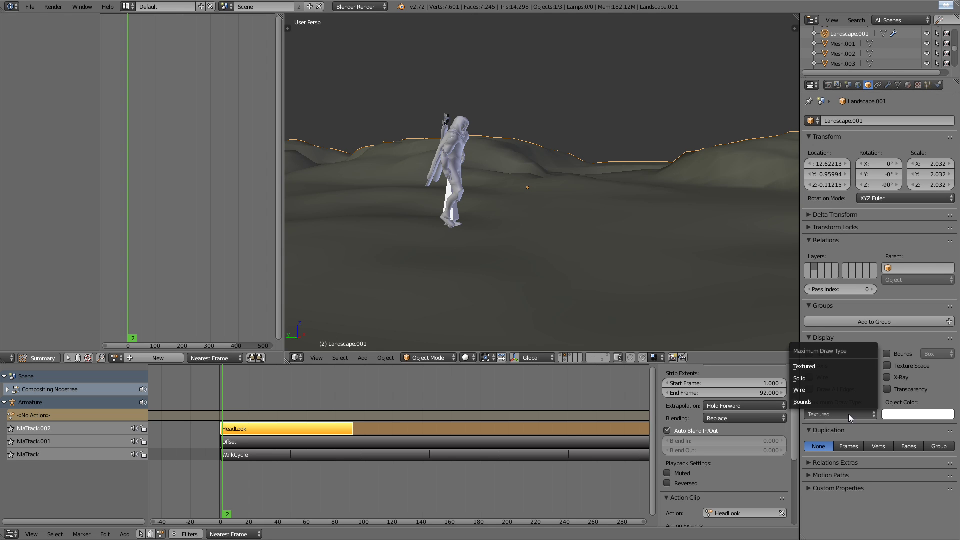
left_click(827, 379)
Reselect the armature, show the viewport in textured shading and return to frame 1
right_click(445, 193)
key("alt+z")
mouse_move(444, 194)
middle_mouse_down()
mouse_move(469, 250)
mouse_move(446, 255)
middle_mouse_up()
mouse_move(223, 415)
left_mouse_down()
mouse_move(255, 420)
mouse_move(221, 418)
left_mouse_up()
middle_click_drag(490, 250, 498, 246)
key("g")
key("y")
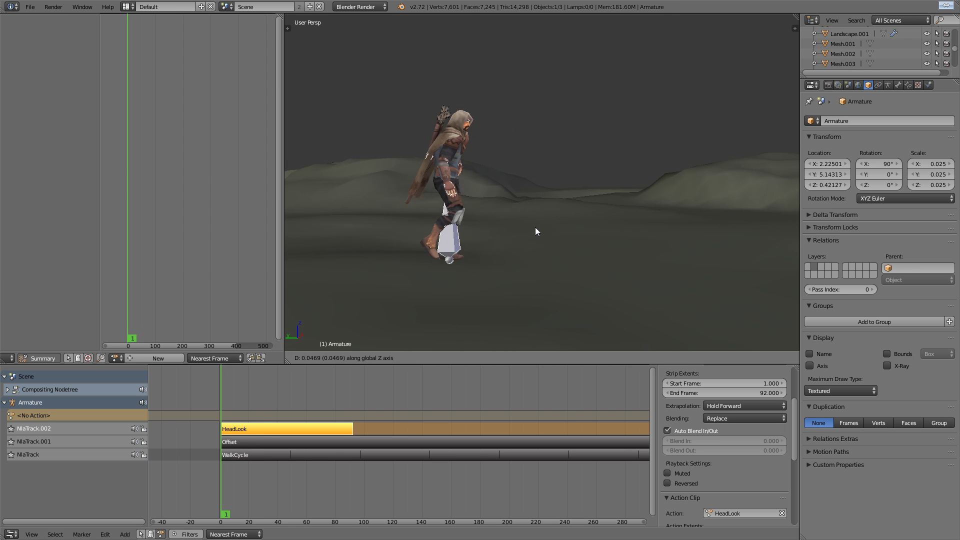
right_click(512, 230)
right_click(248, 445)
key("g")
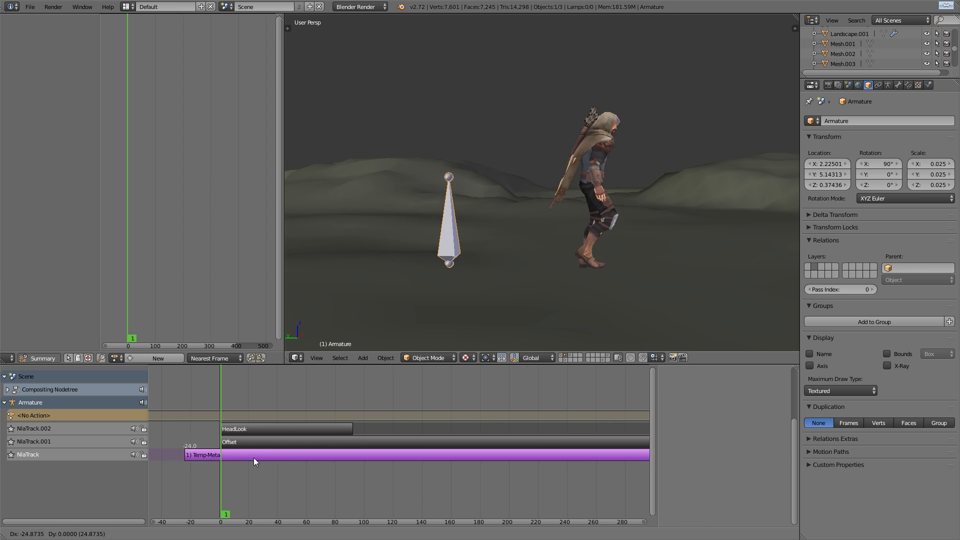
right_click(254, 458)
right_click(266, 454)
right_click(266, 431)
key("g")
right_click(212, 436)
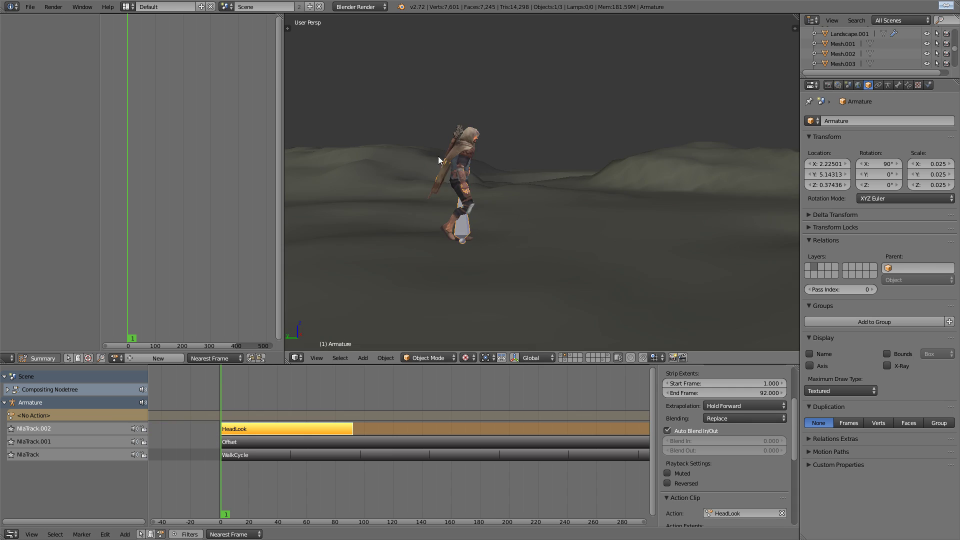
Insert a LocRot keyframe for the armature object at frame 1 and rename the new action as HeightAdjust
middle_click_drag(438, 160, 501, 181)
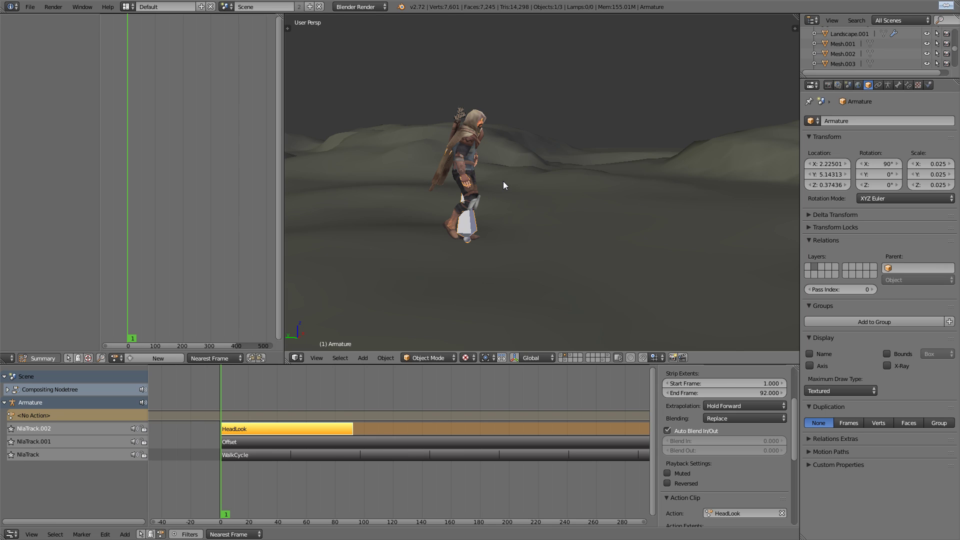
key("i")
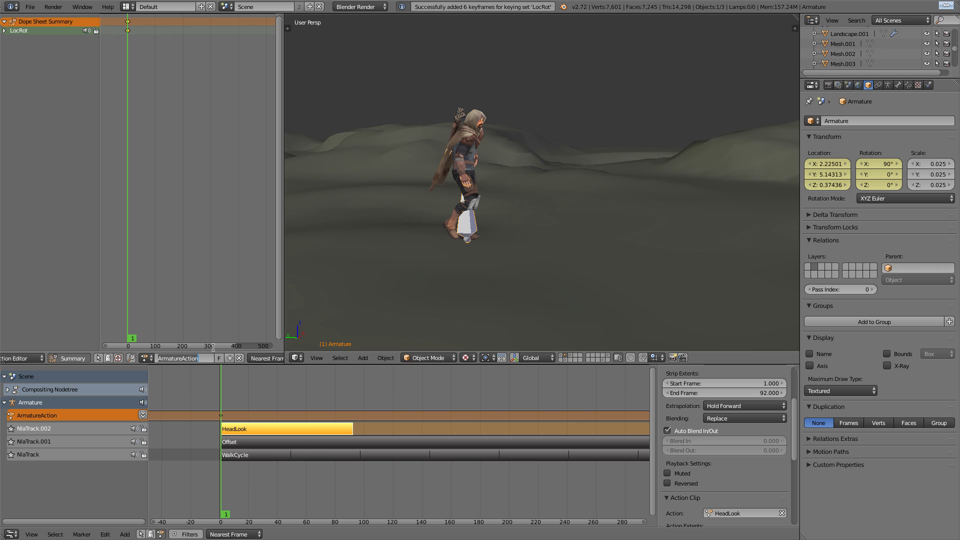
type("Height")
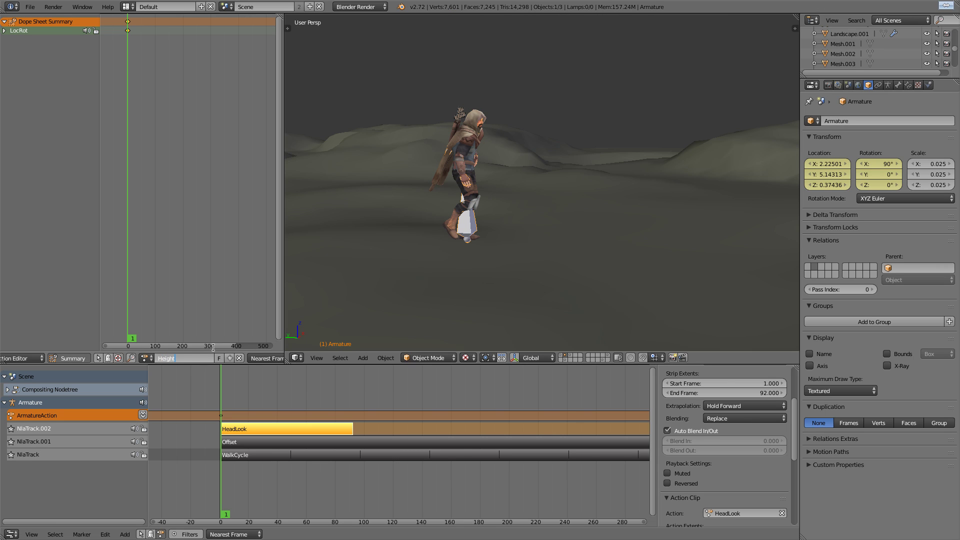
type("Adjust")
key("Return")
At frame 11, lower the armature along Z to about 0.264 so the foot meets the terrain, and insert a LocRot keyframe
middle_click_drag(520, 210, 518, 143)
scroll(615, 192, "up", 4)
key("alt+a")
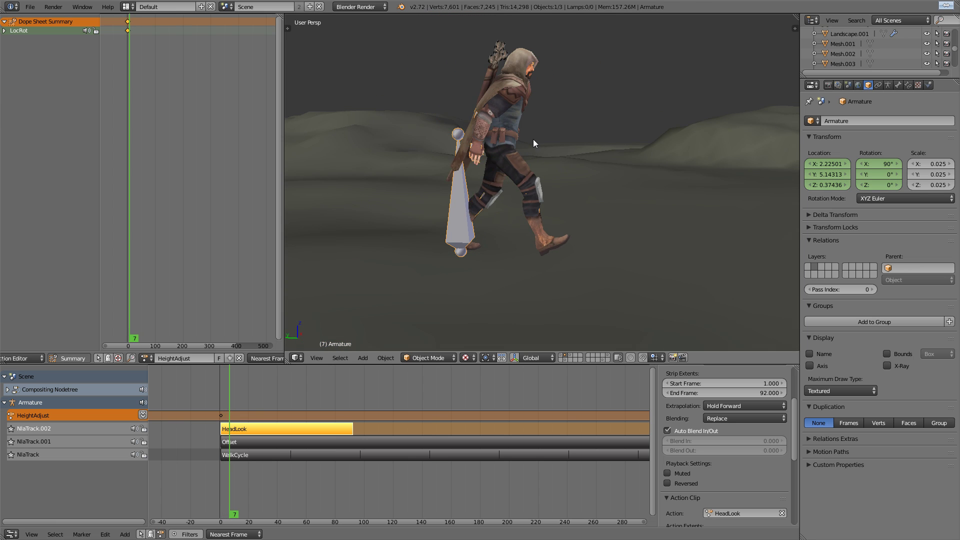
key("g")
key("z")
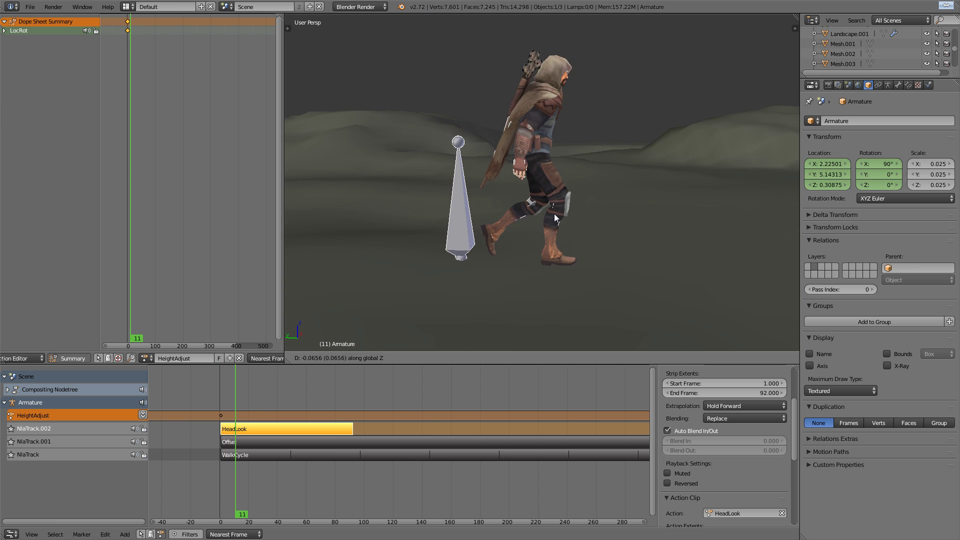
left_click(556, 219)
key("i")
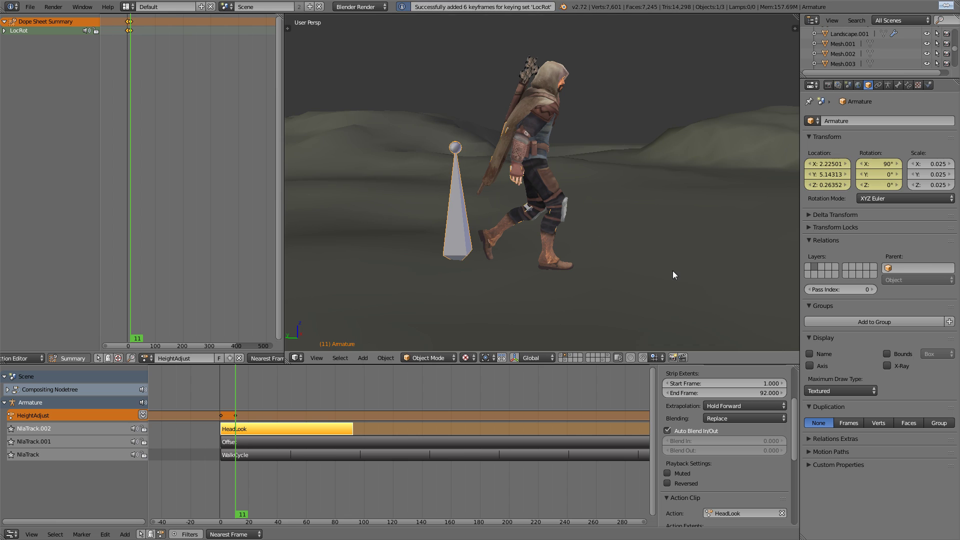
At frame 22, raise the armature along Z to about 0.274 and insert a LocRot keyframe
middle_click_drag(673, 271, 586, 265)
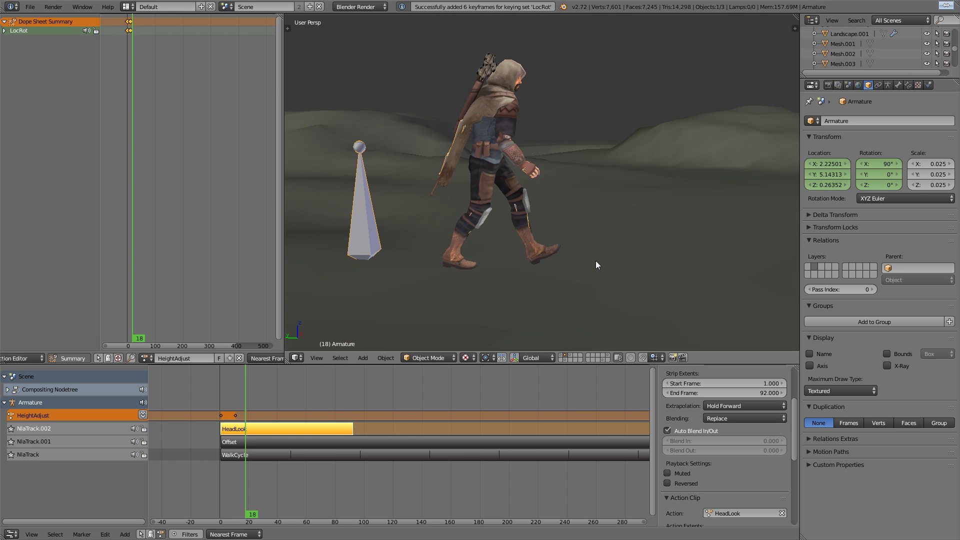
key("g")
key("z")
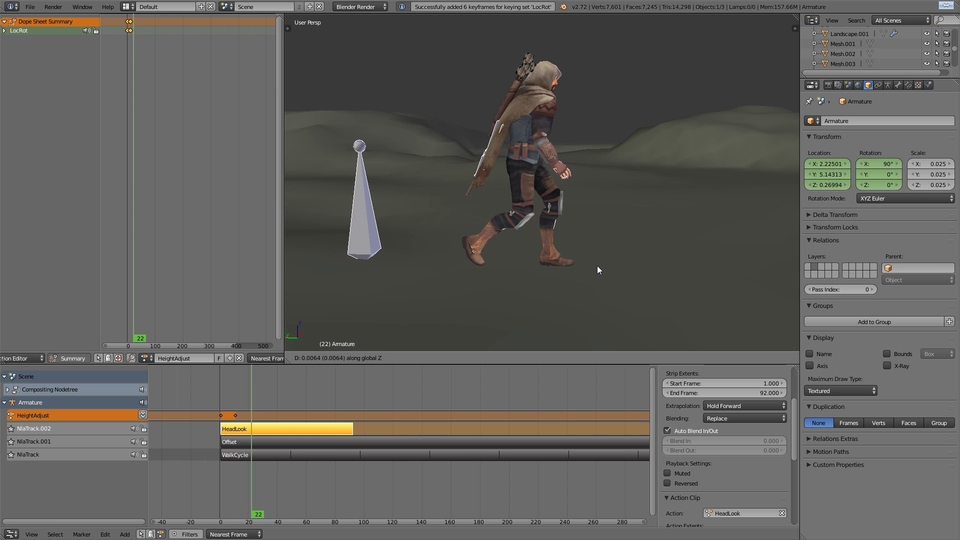
left_click(592, 262)
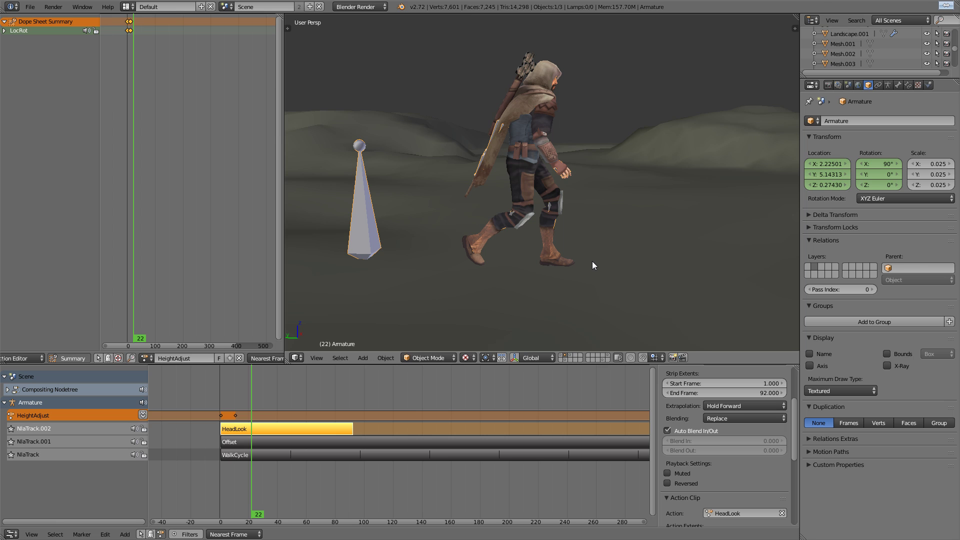
key("i")
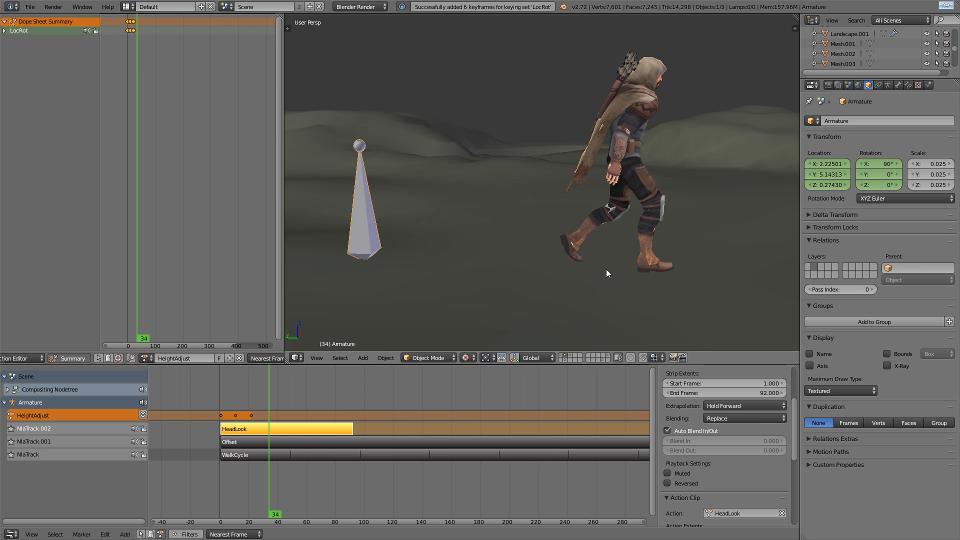
At frame 35, lower the armature along Z to about 0.259 and insert a LocRot keyframe
key("g")
key("z")
left_click(615, 275)
key("i")
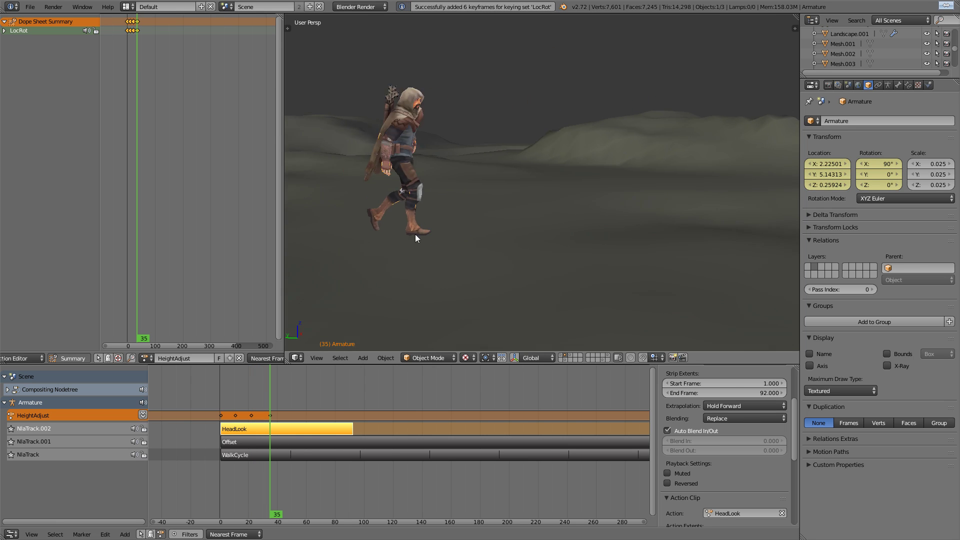
At frame 60, adjust the armature's Z location to about 0.254 and insert a LocRot keyframe
key("Right")
key("Right")
key("Right")
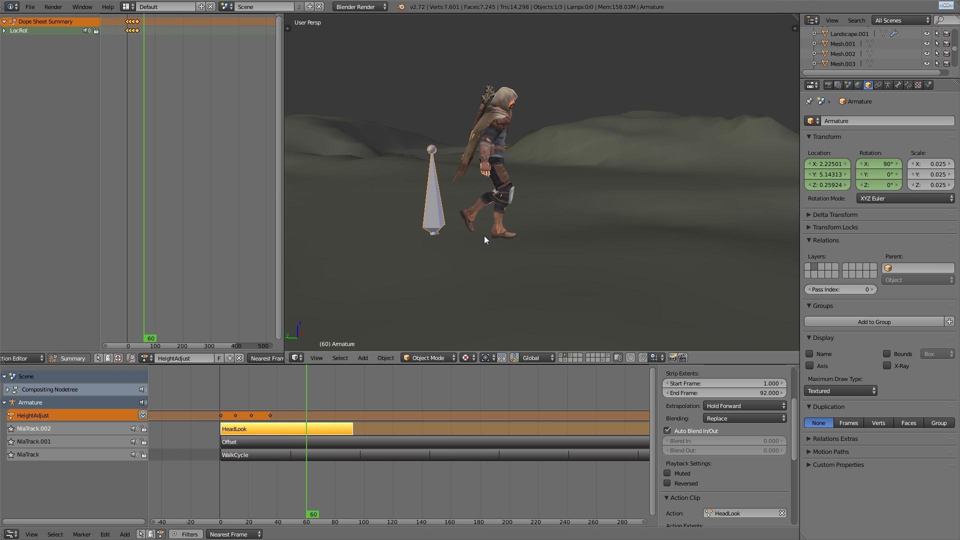
key("g")
key("z")
left_click(521, 206)
key("i")
At frame 82, adjust the armature's height along Z to the ground and insert a LocRot keyframe
key("Right")
key("Right")
key("Right")
key("Right")
key("Right")
key("Right")
key("Right")
key("Right")
key("Right")
key("Right")
key("Right")
key("Right")
key("Right")
key("Right")
key("Right")
key("Right")
key("Right")
key("Right")
key("Right")
key("Right")
key("i")
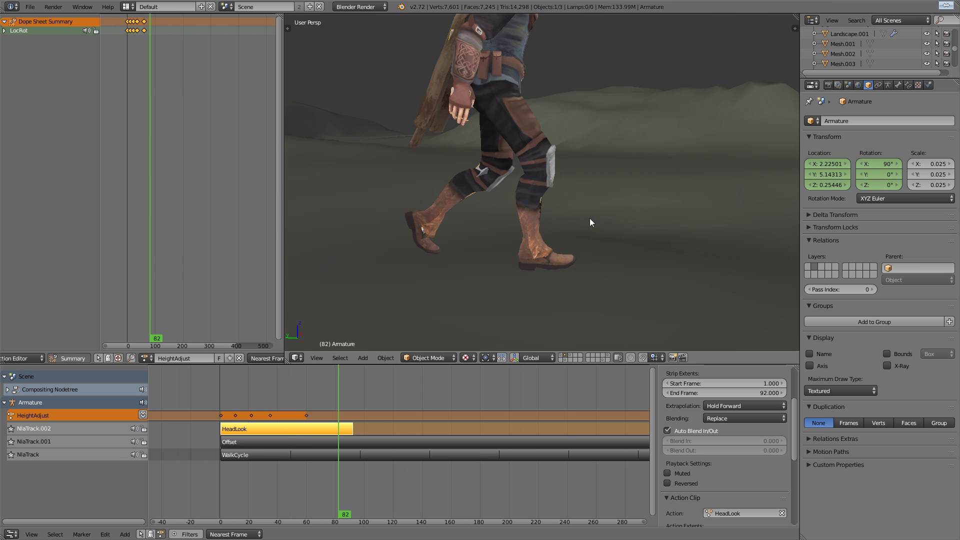
key("g")
key("z")
left_click(589, 230)
key("i")
Key the armature's height with LocRot at about frames 95 and 107, lowering it to about Z 0.181 at the latter
key("Right")
key("Right")
key("Right")
key("Right")
key("Right")
key("Right")
key("Right")
key("Right")
key("Right")
key("Right")
key("Right")
key("Right")
key("Right")
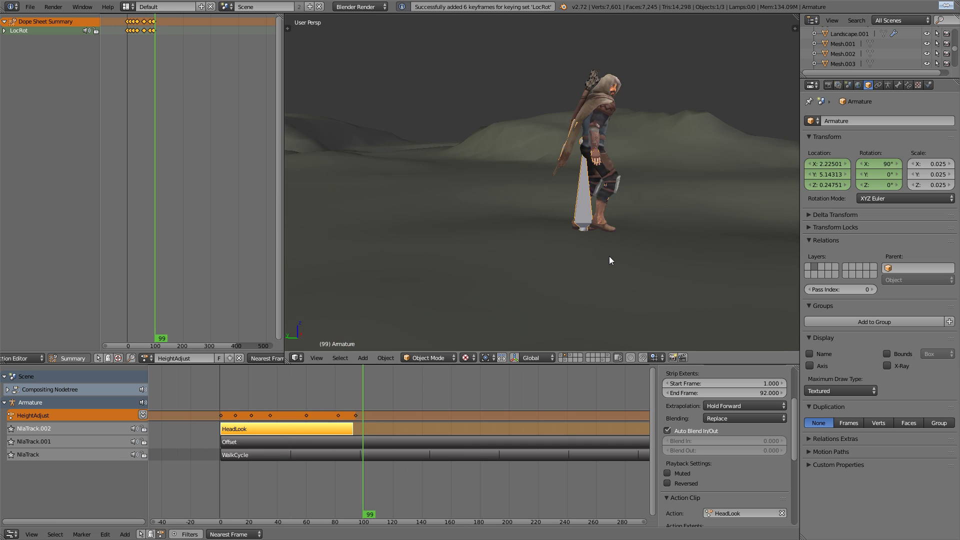
key("g")
key("z")
middle_click_drag(656, 220, 621, 224)
left_click(535, 225)
key("i")
At frame 117, adjust the armature's height along Z to match the ground and insert a LocRot keyframe
key("Right")
key("Right")
key("Right")
key("Right")
key("Right")
key("Right")
key("Right")
key("Right")
key("Right")
key("Right")
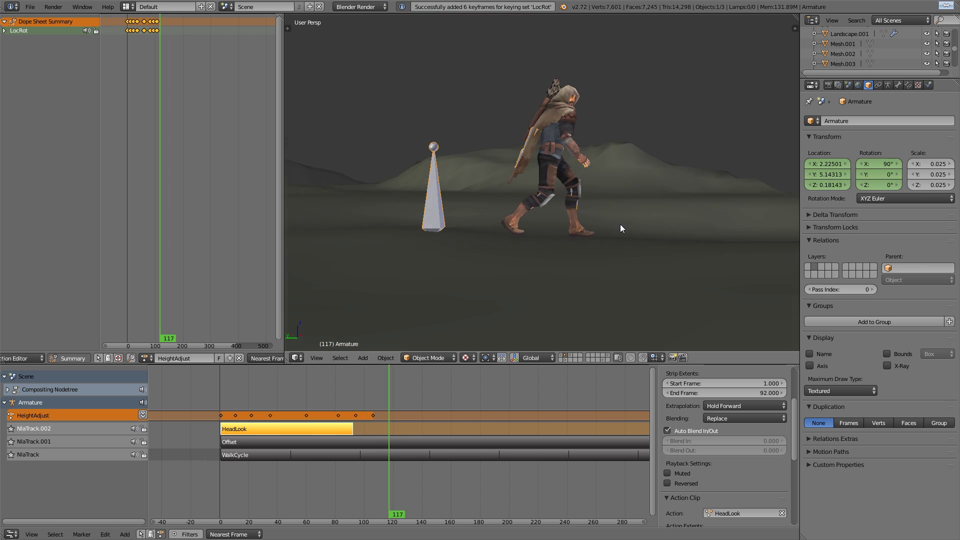
key("g")
key("z")
left_click(623, 226)
key("i")
Play back and scrub the ranger's walk from several angles to check how the feet meet the landscape
scroll(602, 244, "down", 4)
key("alt+a")
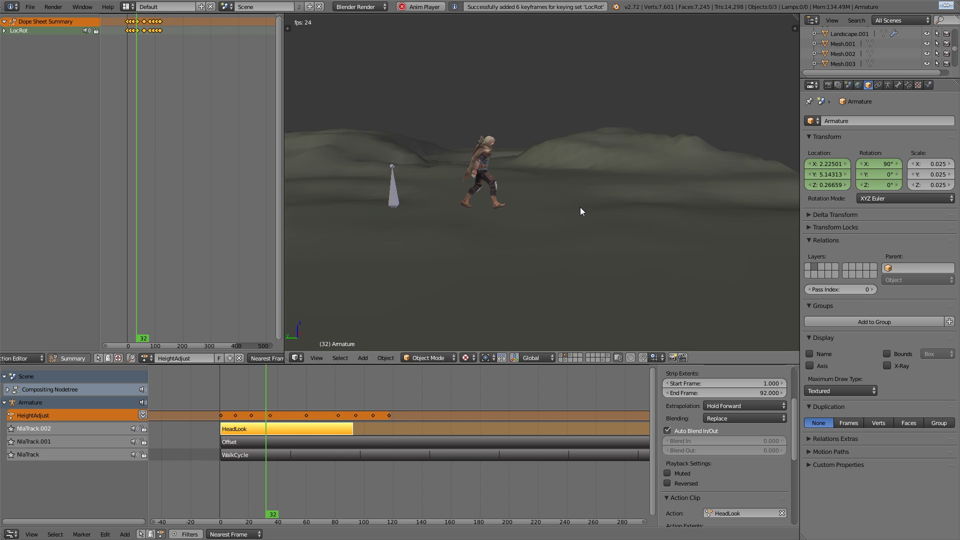
middle_click_drag(601, 219, 490, 216)
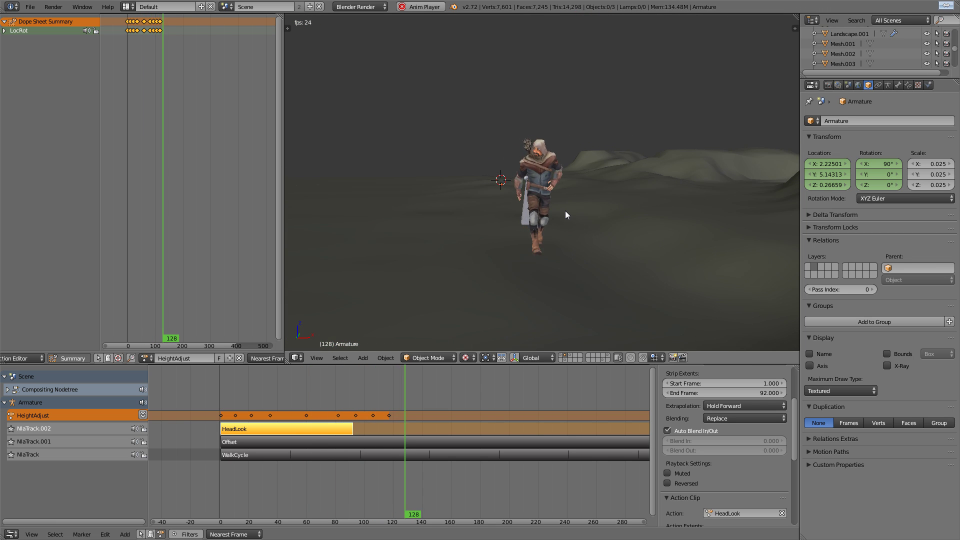
scroll(554, 200, "up", 2)
middle_click_drag(554, 200, 516, 210)
scroll(607, 205, "up", 1)
key("alt+a")
scroll(416, 192, "down", 6)
left_click_drag(413, 384, 260, 408)
mouse_move(465, 280)
middle_mouse_down()
mouse_move(508, 263)
mouse_move(489, 229)
mouse_move(667, 218)
mouse_move(550, 214)
middle_mouse_up()
scroll(489, 229, "up", 6)
key("alt+a")
key("alt+a")
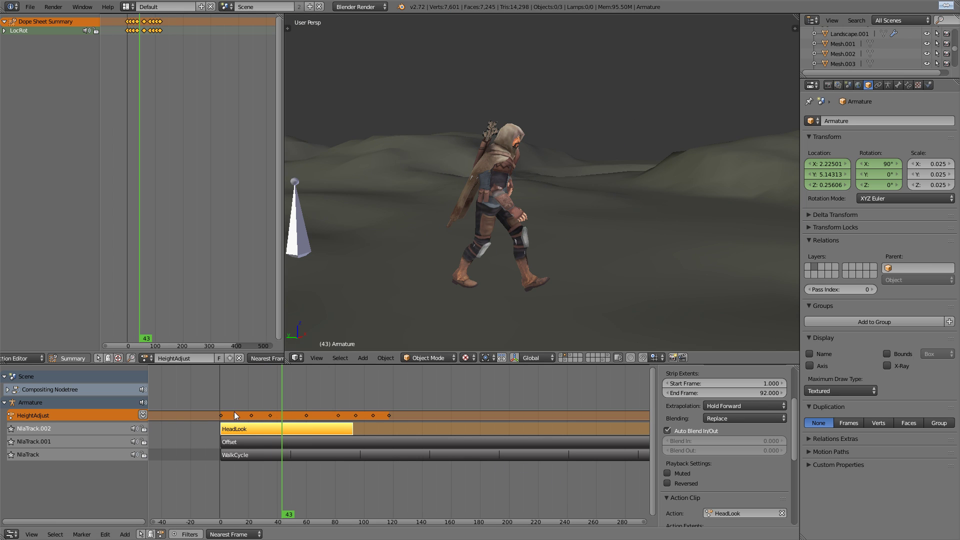
Push the HeightAdjust action down into its own NLA track, and select the HeightAdjust, HeadLook, Offset and WalkCycle strips
left_click(142, 416)
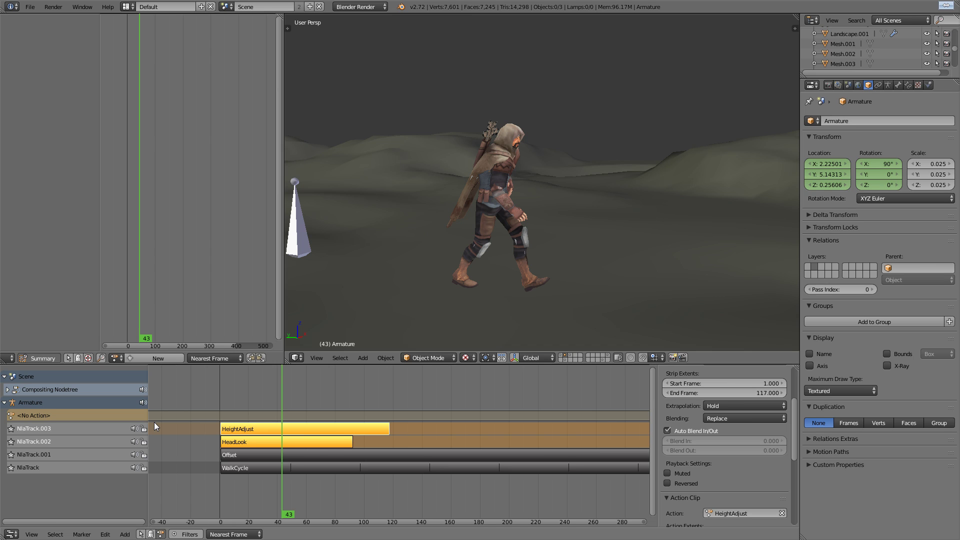
right_click(228, 429)
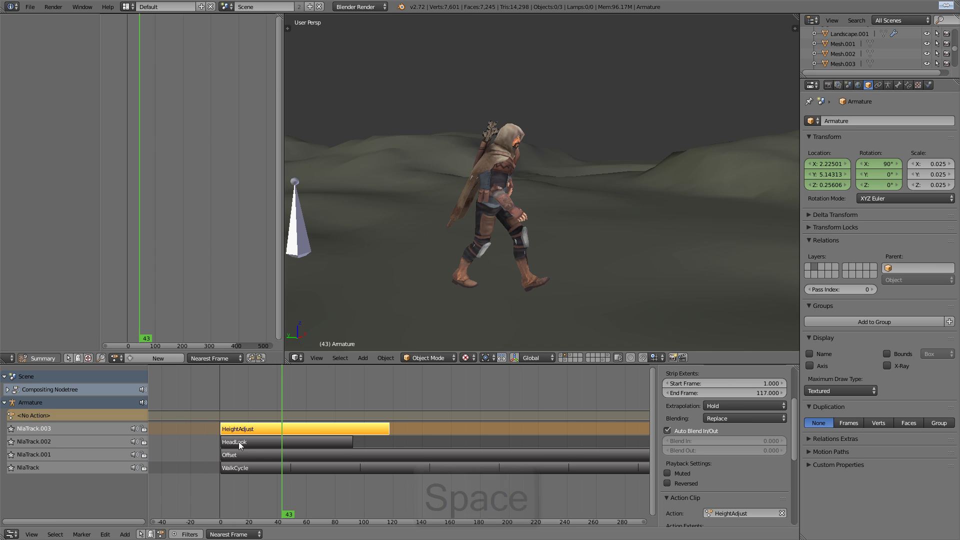
right_click(240, 442, "shift")
right_click(256, 454, "shift")
right_click(272, 466, "shift")
Bake the strips with Bake Action over frames 1 to 300, using Pose and Object data, and mute the source strips
key("space")
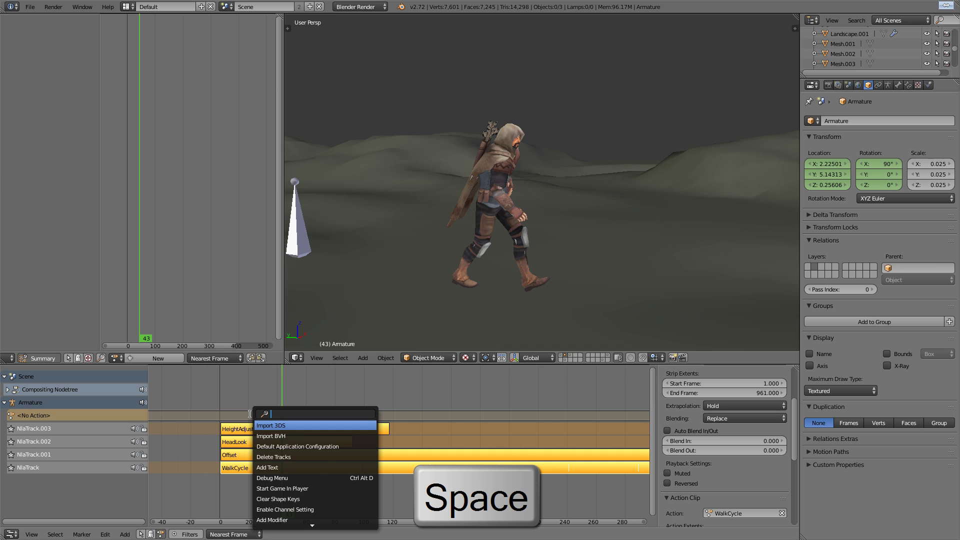
type("bake")
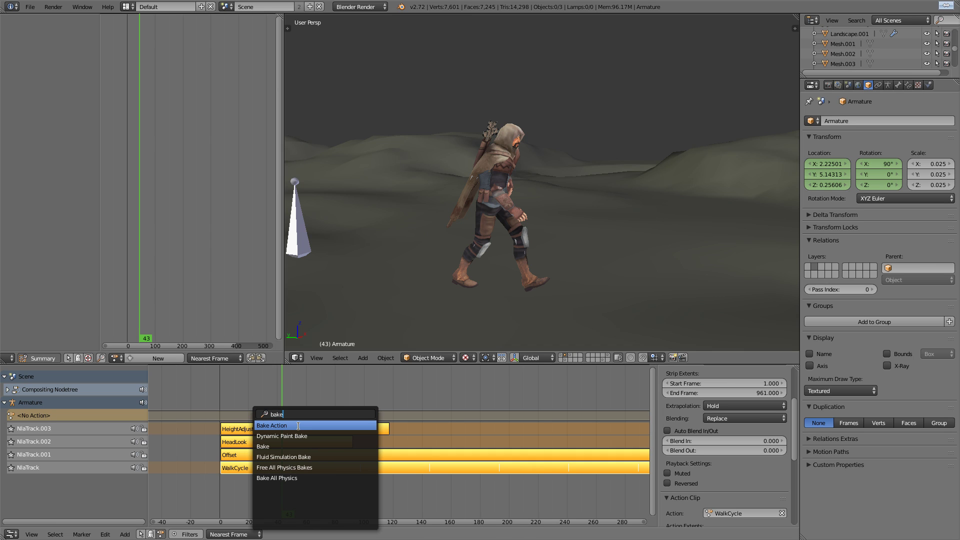
left_click(298, 425)
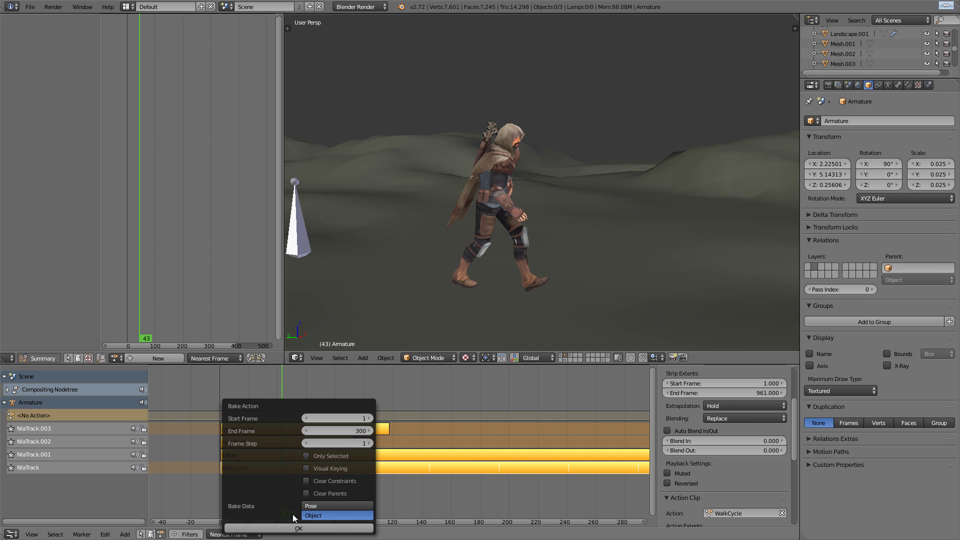
left_click(315, 504, "shift")
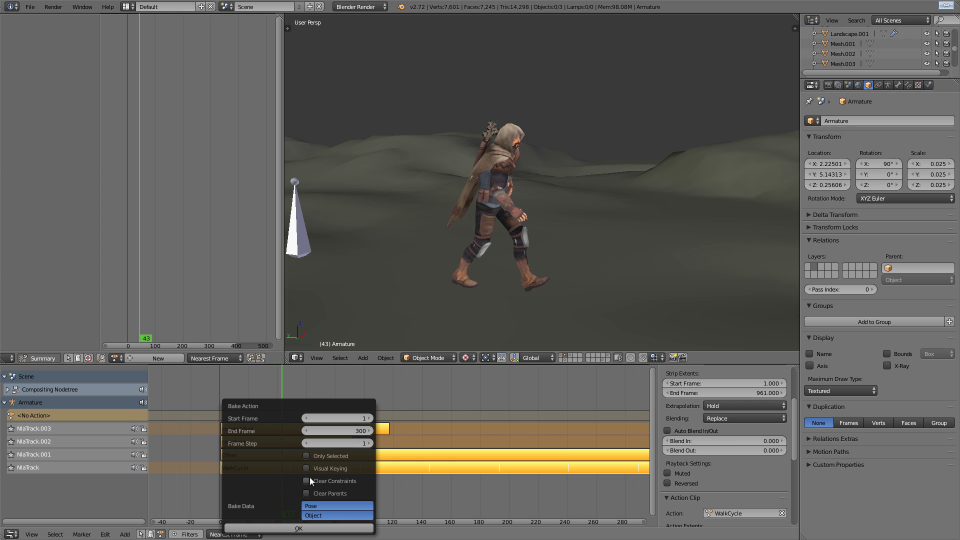
left_click(288, 529)
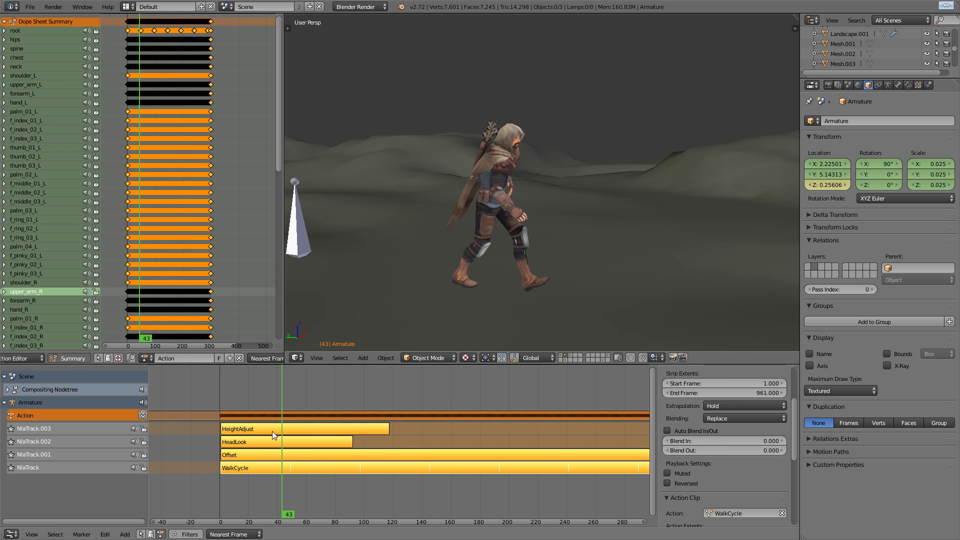
key("h")
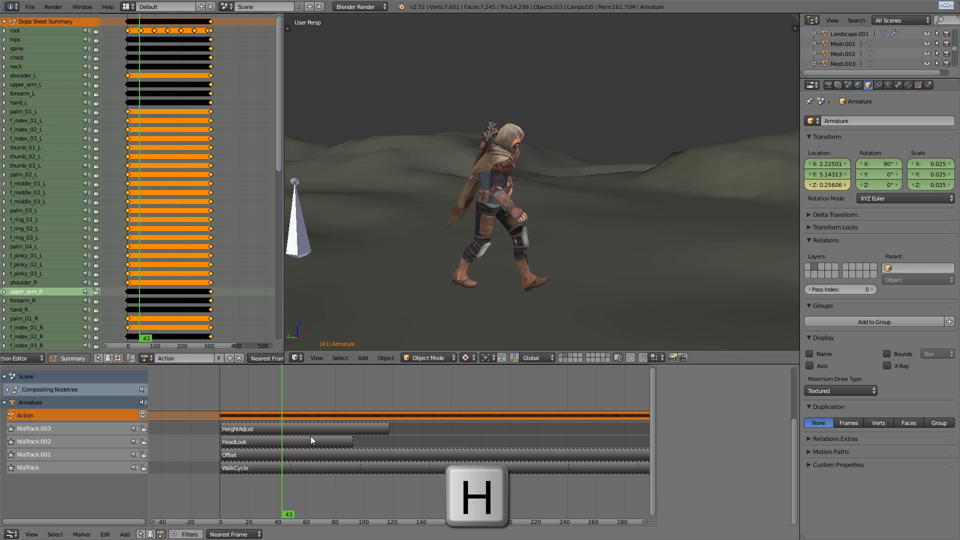
Delete the four NLA tracks beneath the baked action
left_click(50, 431)
key("Delete")
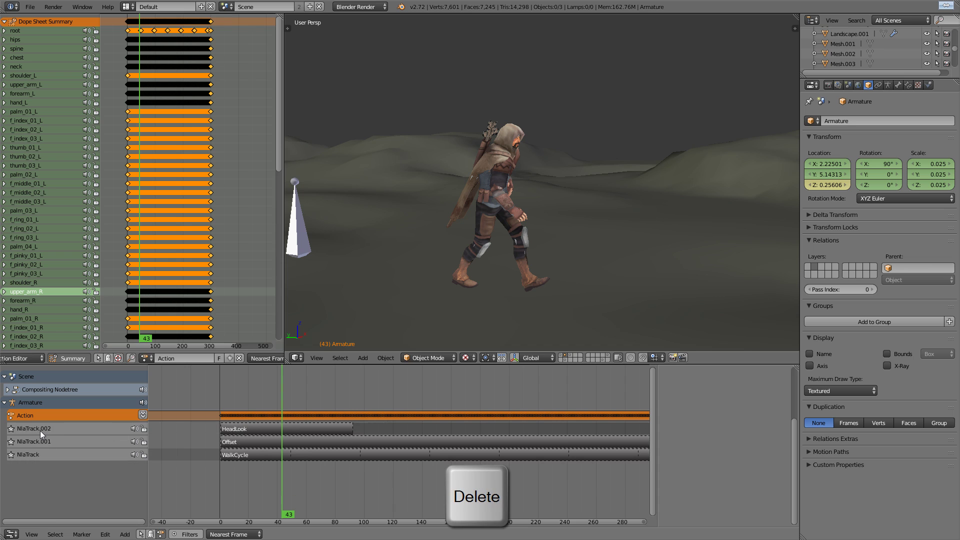
left_click(40, 430)
key("Delete")
left_click(38, 431)
key("Delete")
left_click(37, 430)
key("Delete")
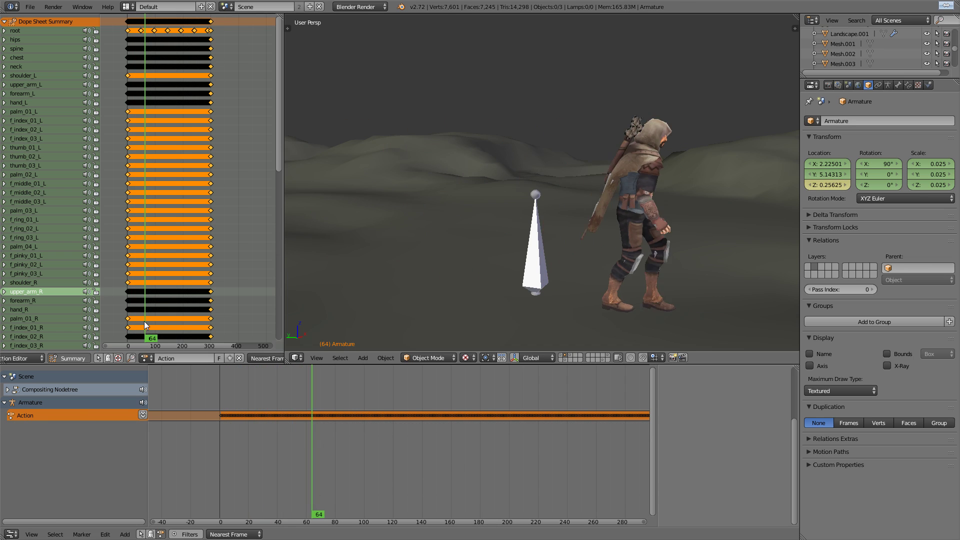
Scrub through the baked action around frame 60 and undo the deletion of the four NLA tracks
mouse_move(145, 322)
left_mouse_down()
mouse_move(135, 321)
mouse_move(140, 312)
left_mouse_up()
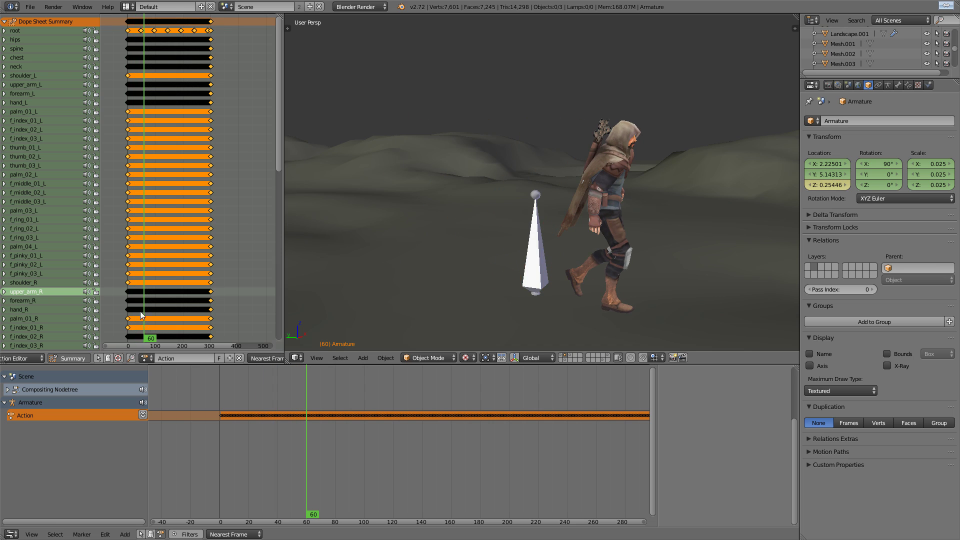
scroll(136, 260, "up", 6)
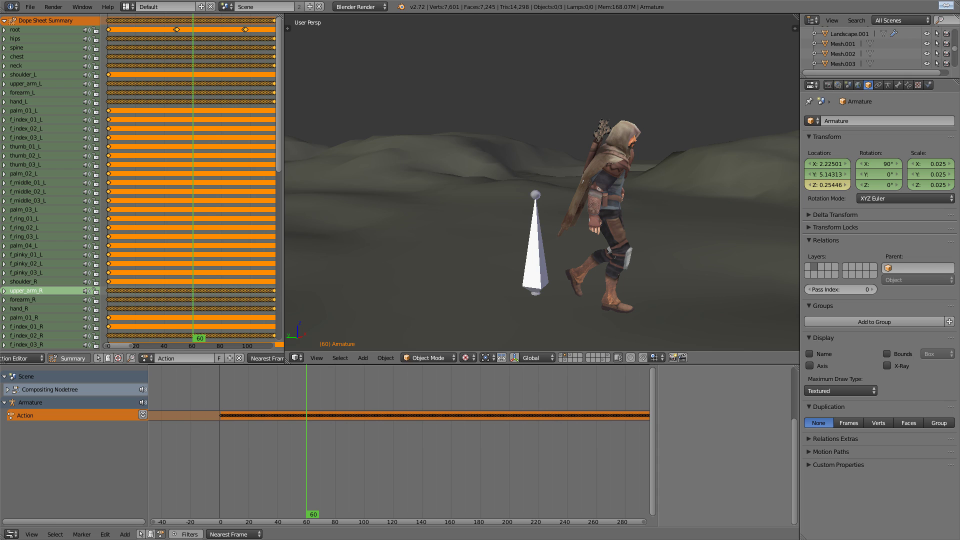
scroll(208, 68, "up", 4)
middle_click_drag(208, 69, 176, 80)
left_click(189, 81)
key("ctrl+z")
left_click_drag(185, 83, 178, 86)
key("ctrl+z")
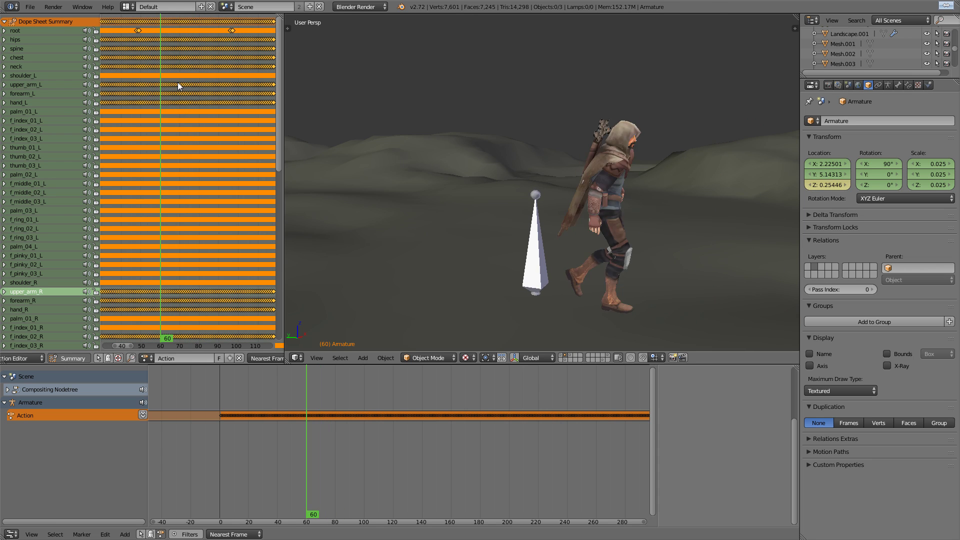
key("ctrl+z")
key("ctrl+z")
key("ctrl+z")
key("ctrl+z")
key("ctrl+z")
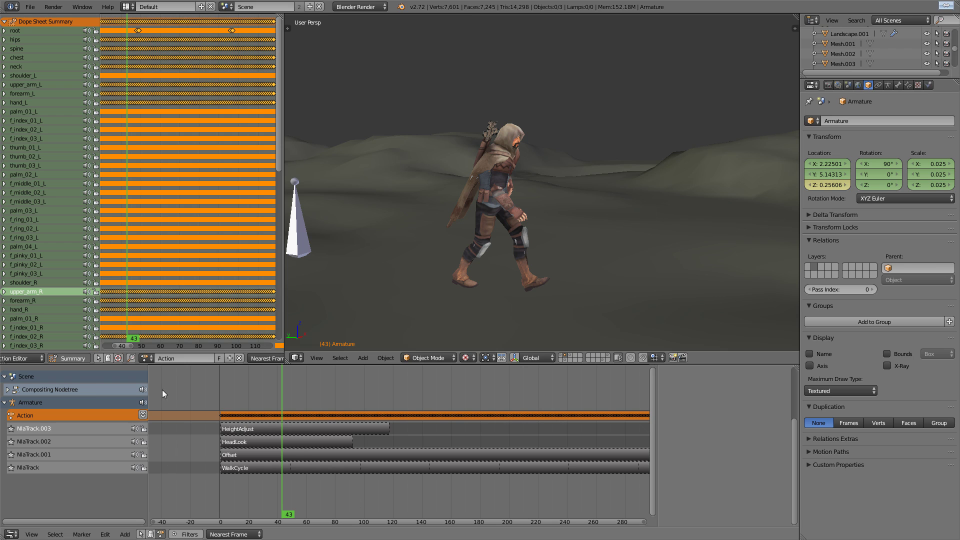
Delete all of the baked action's keyframes between about frames 56 and 80
left_click_drag(140, 50, 157, 49)
right_click(158, 22)
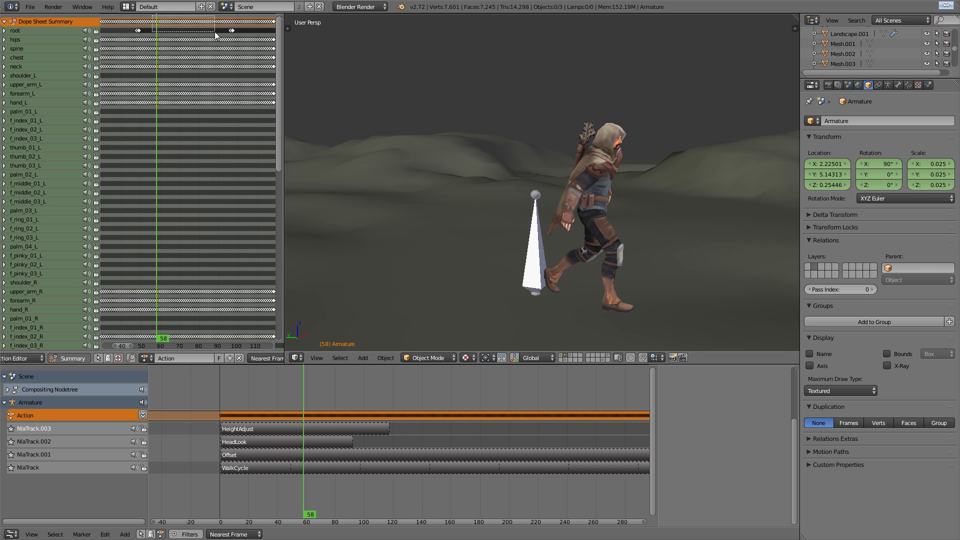
left_click_drag(200, 33, 200, 33)
key("x")
left_click(200, 33)
At frame 66, switch the armature to Pose Mode and insert a keyframe for a thigh bone
left_click_drag(146, 56, 172, 100)
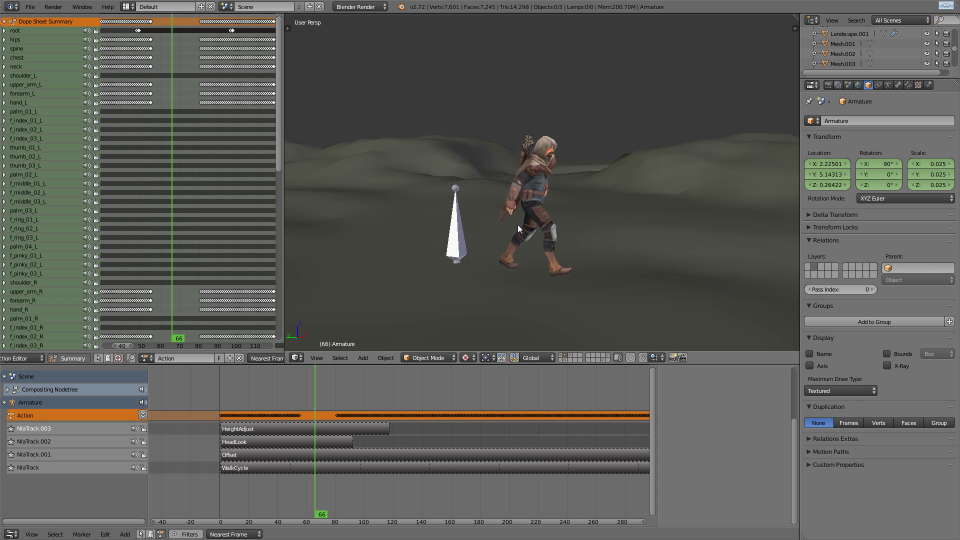
key("z")
right_click(529, 199)
right_click(529, 199)
key("ctrl+Tab")
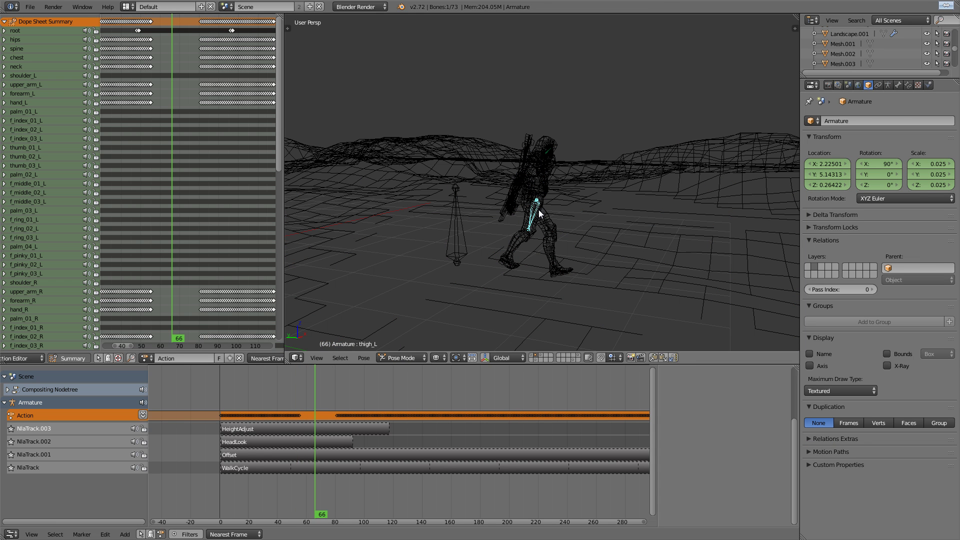
key("z")
left_click(632, 143)
key("i")
Switch the viewport to textured shading and play the edited animation from the first frame, viewing the ranger from different angles
left_click_drag(169, 88, 111, 120)
key("alt+z")
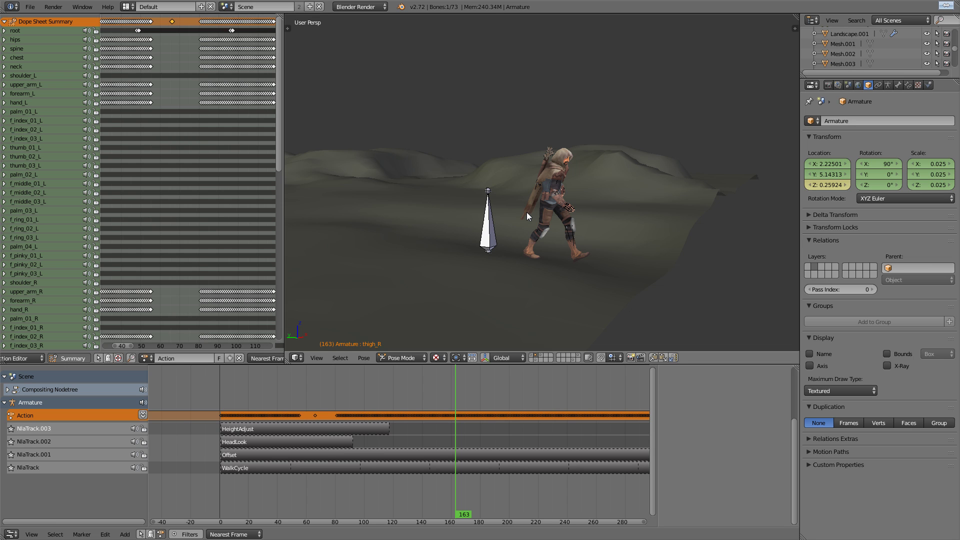
key("shift+Left")
middle_click_drag(537, 218, 393, 180)
scroll(444, 181, "down", 4)
key("alt+a")
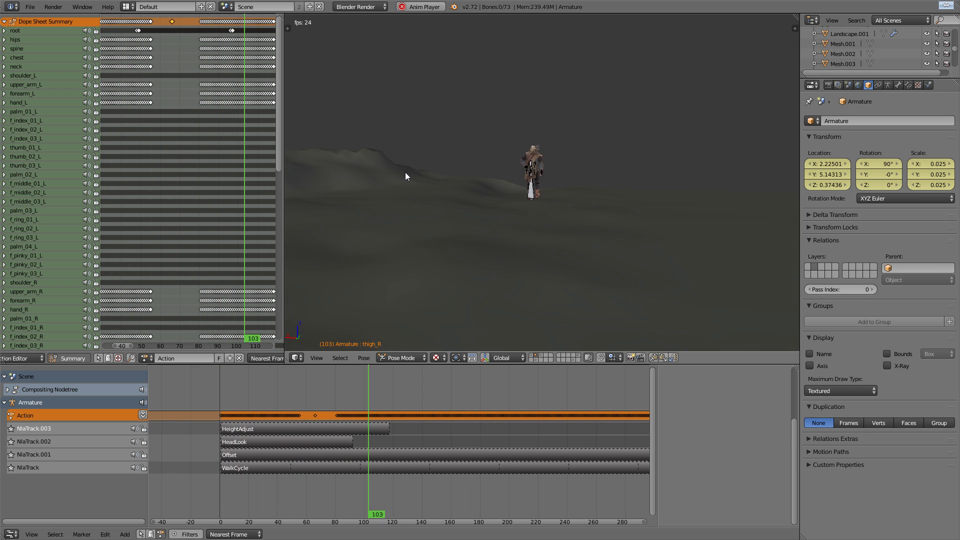
key("alt+a")
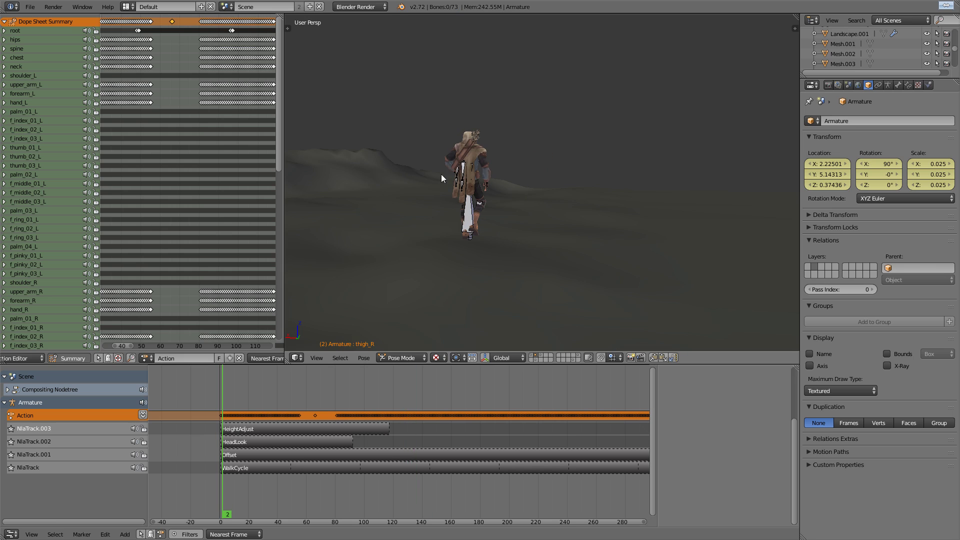
middle_click_drag(527, 176, 491, 179)
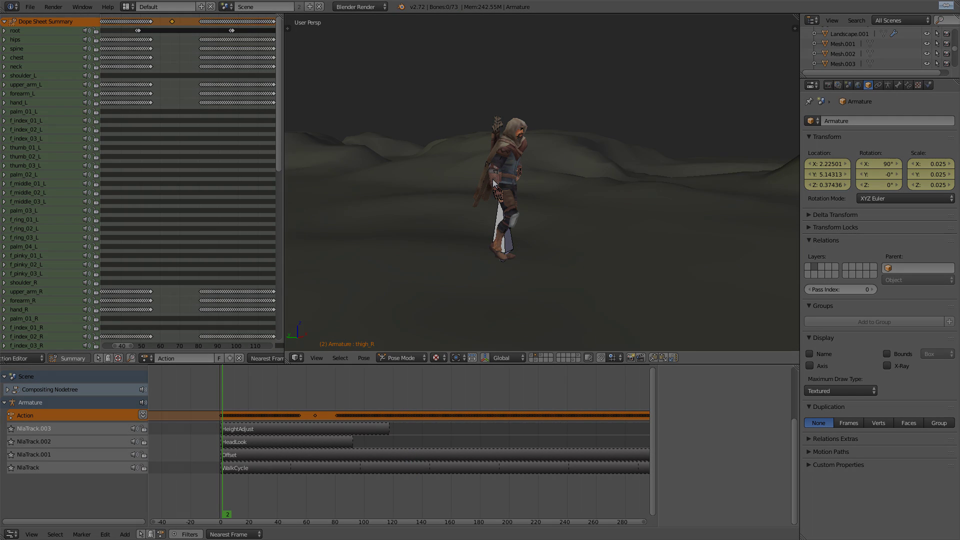